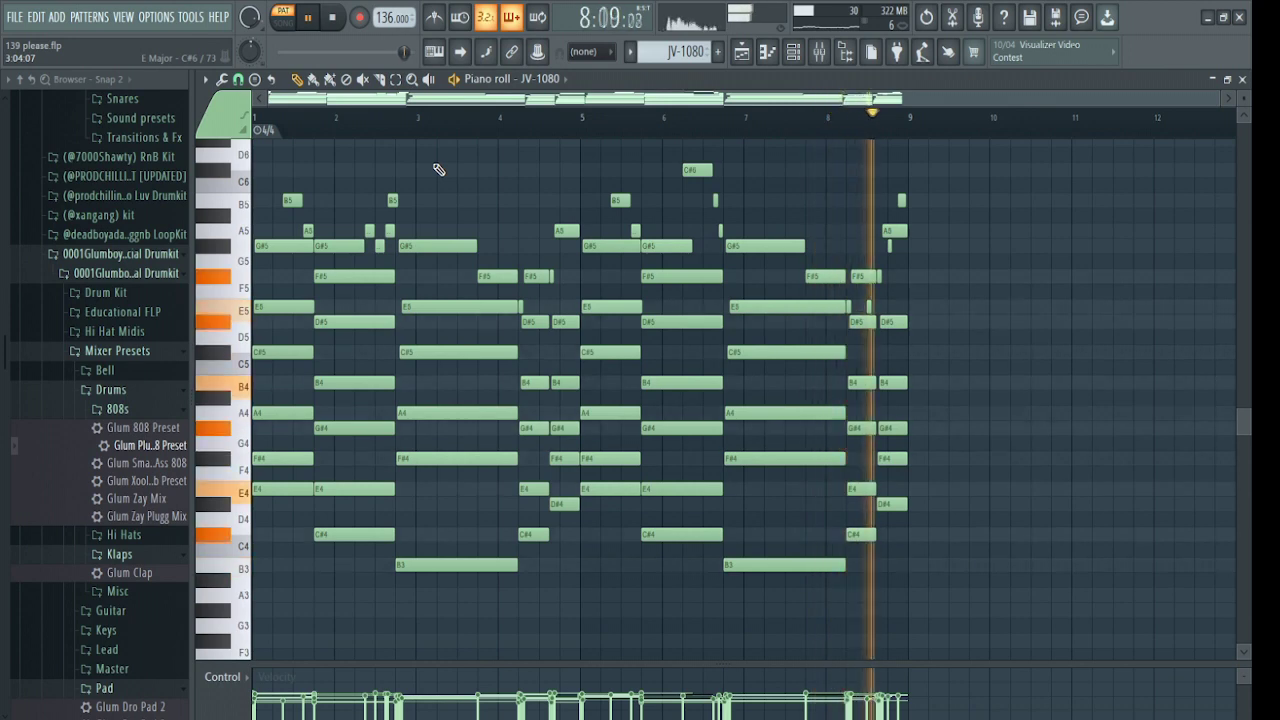
# Leave the JV-1080 notes and open the Purity pattern from Track 2 in the piano roll.
pyautogui.press('F7')
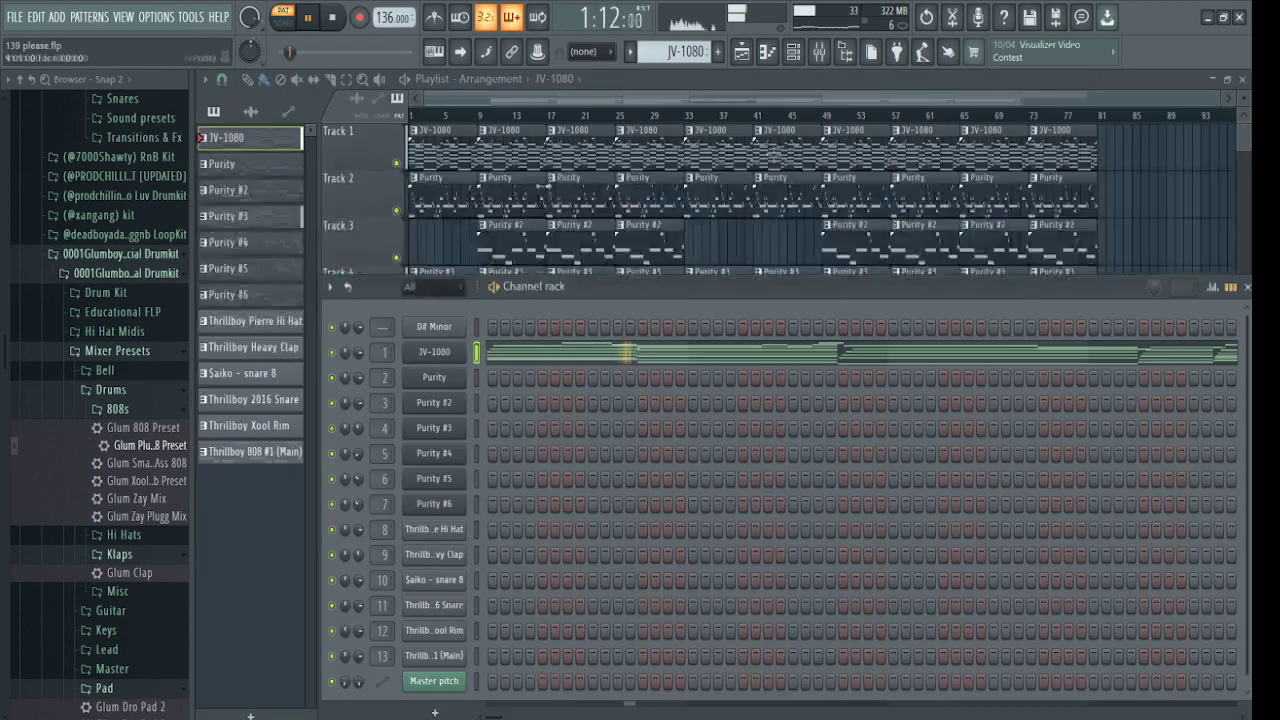
pyautogui.press('F6')
pyautogui.doubleClick(436, 201)
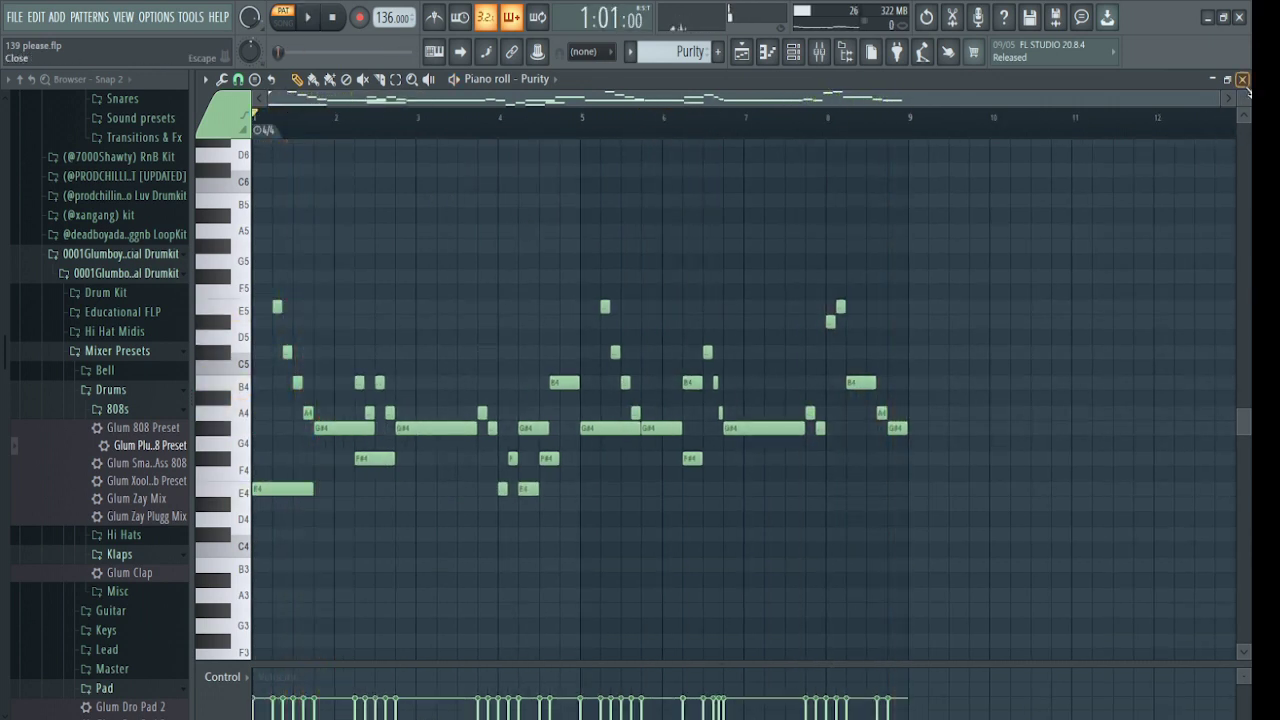
# Close the Purity notes and open the Purity #2 pattern from Track 3 in the piano roll.
pyautogui.click(1242, 80)
pyautogui.press('Escape')
pyautogui.doubleClick(491, 238)
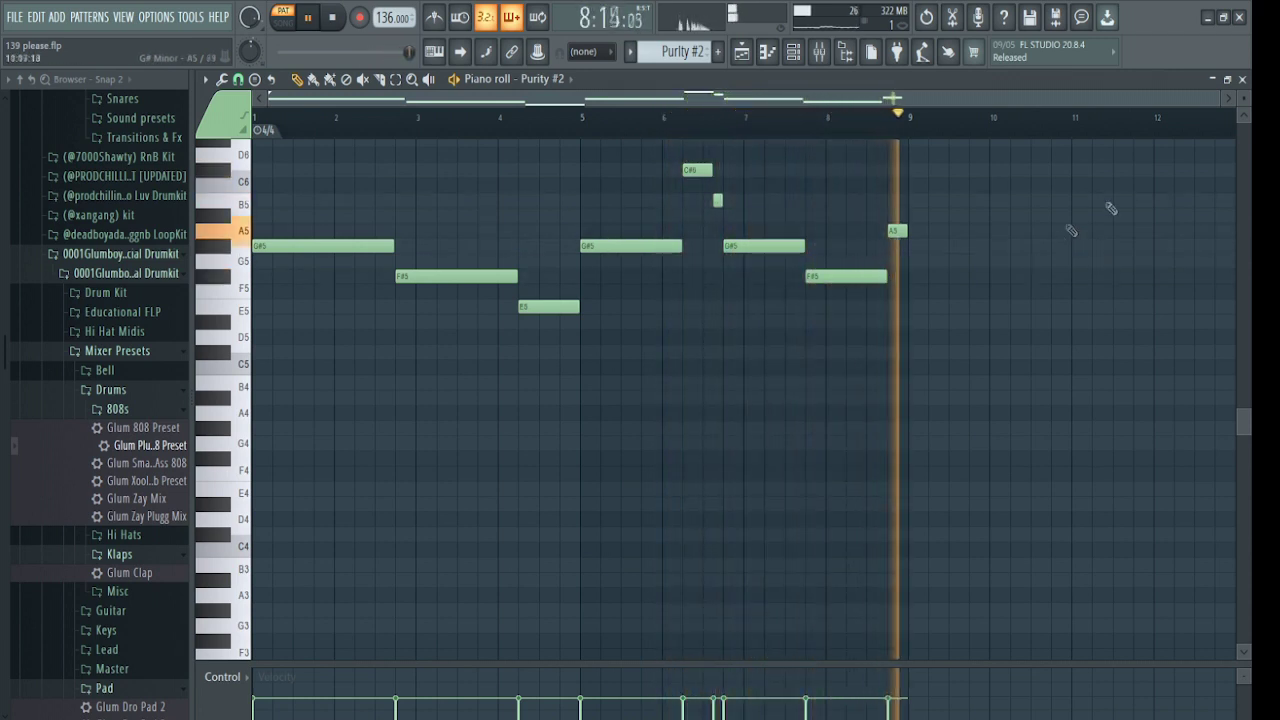
# Return to the playlist, open the Purity #3 pattern from Track 4 and play its chords.
pyautogui.click(1242, 79)
pyautogui.click(457, 248)
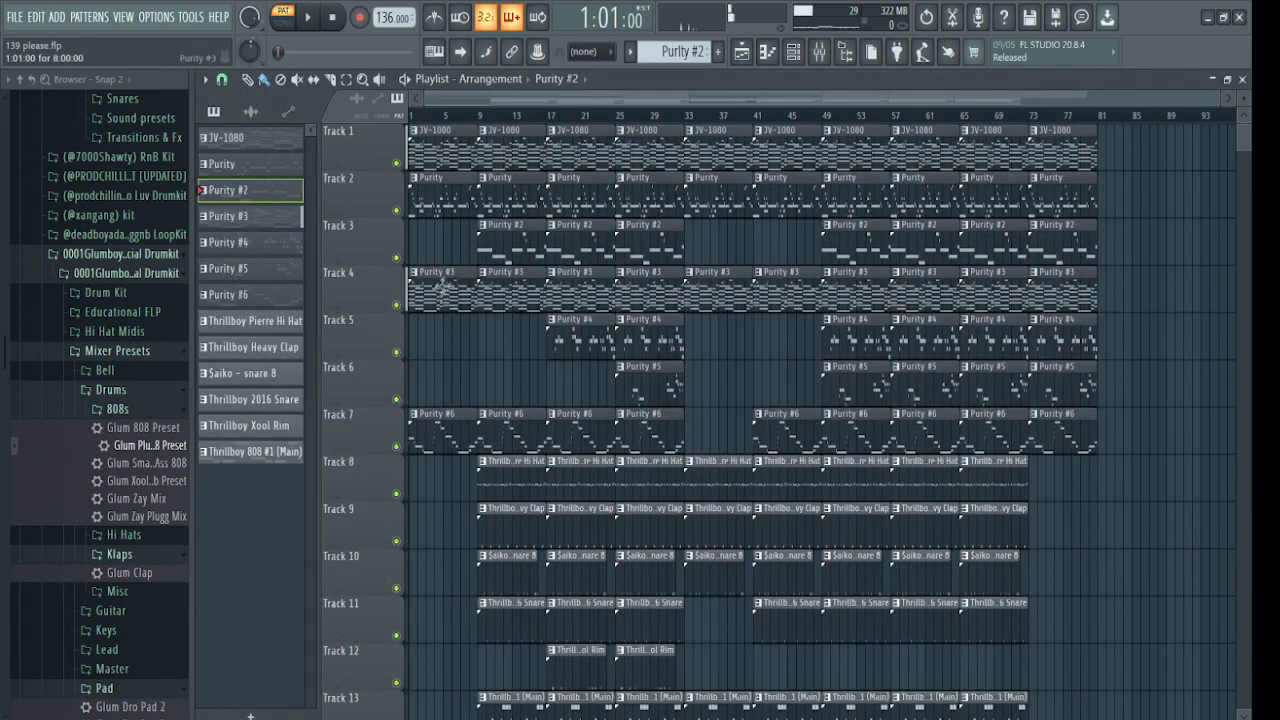
pyautogui.doubleClick(443, 283)
pyautogui.press('space')
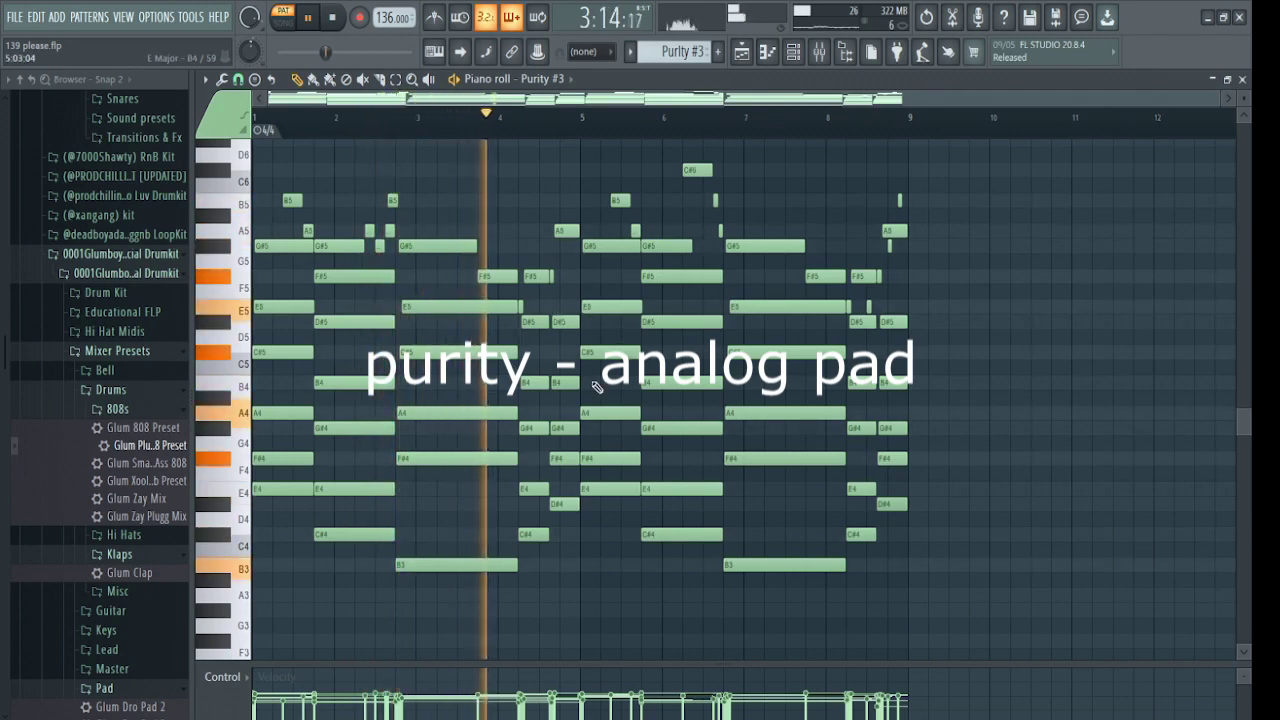
# Close the Purity #3 notes and open the Purity #4 pattern from Track 5 in the piano roll.
pyautogui.click(1242, 79)
pyautogui.click(733, 234)
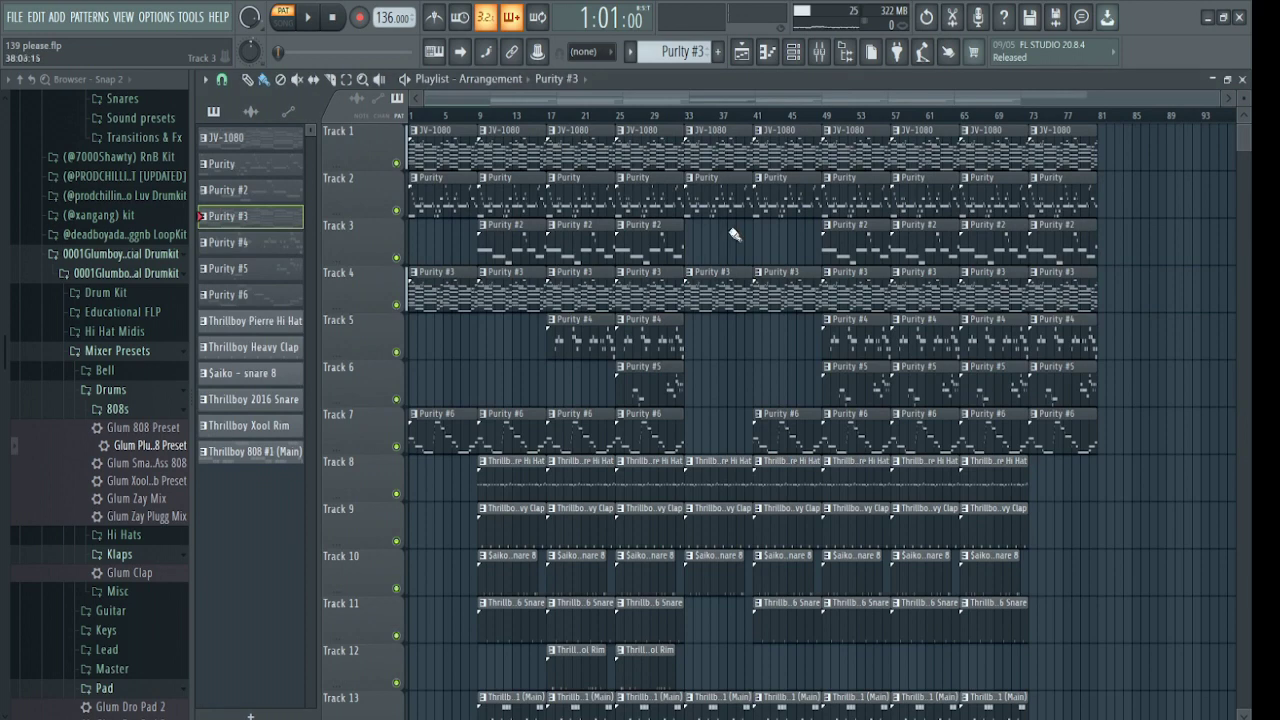
pyautogui.doubleClick(566, 330)
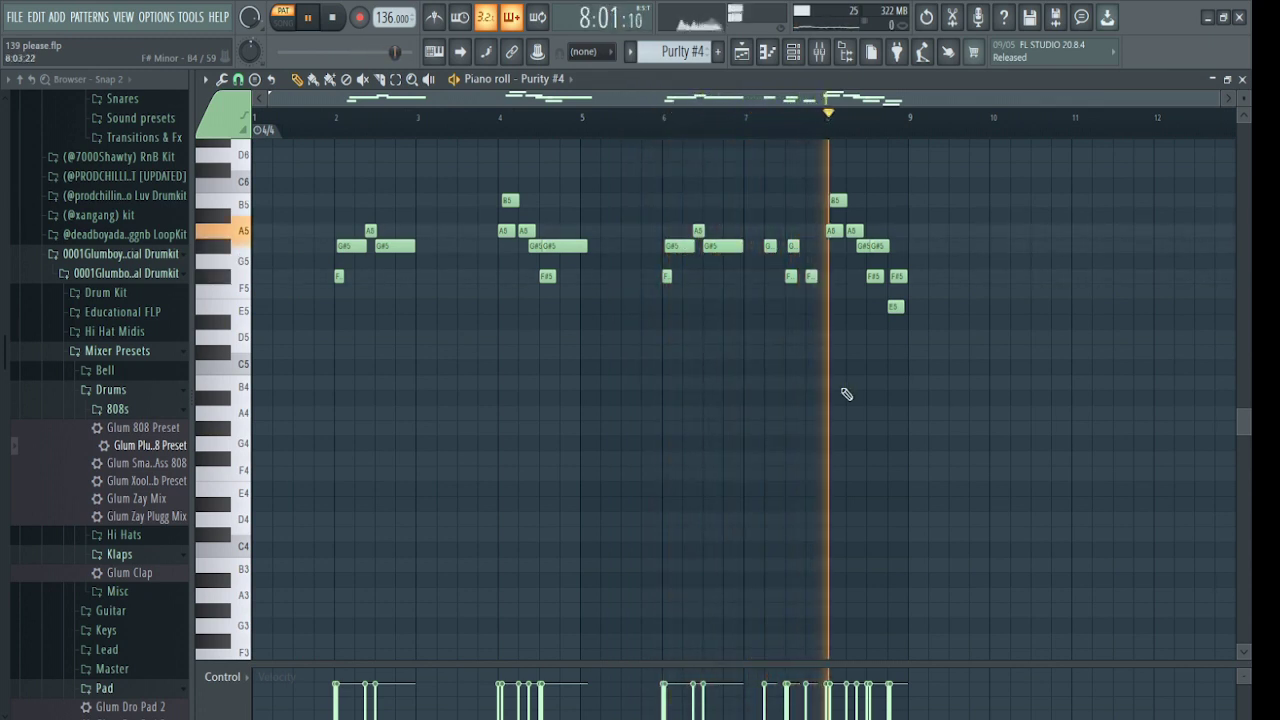
# Return to the playlist, open the Purity #5 pattern from Track 6 and play it.
pyautogui.click(1240, 78)
pyautogui.press('F6')
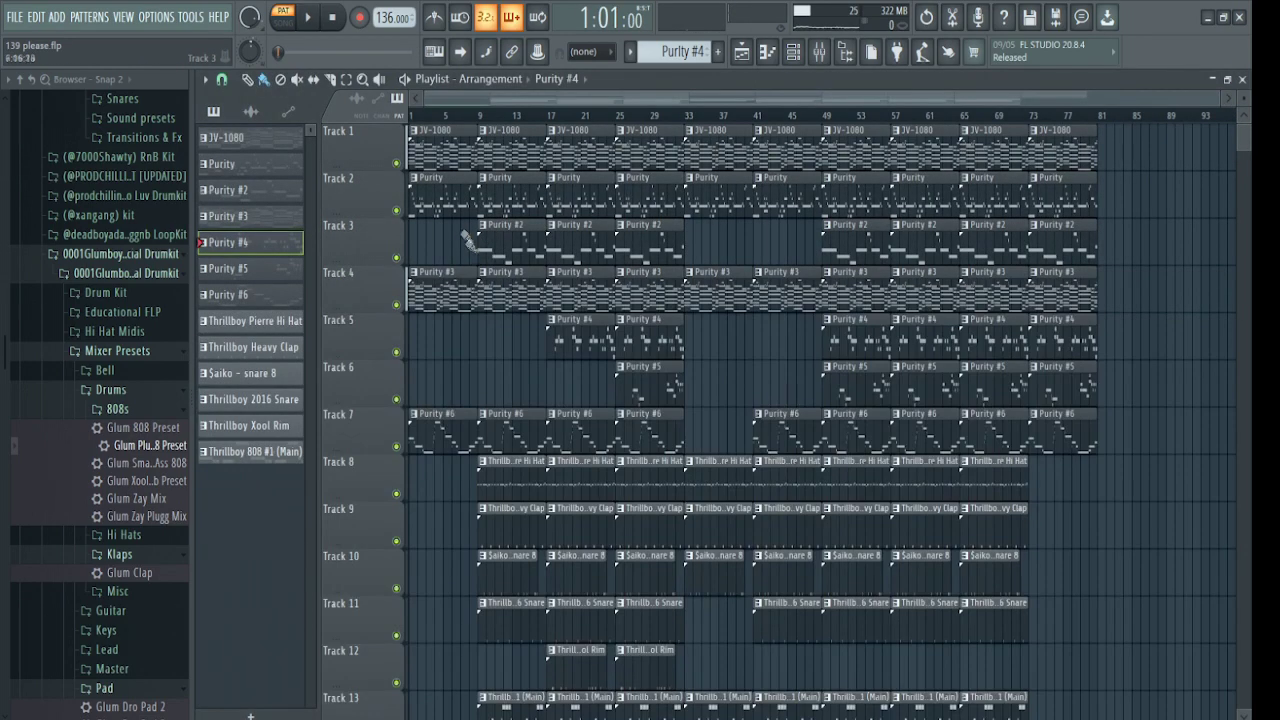
pyautogui.doubleClick(633, 388)
pyautogui.press('space')
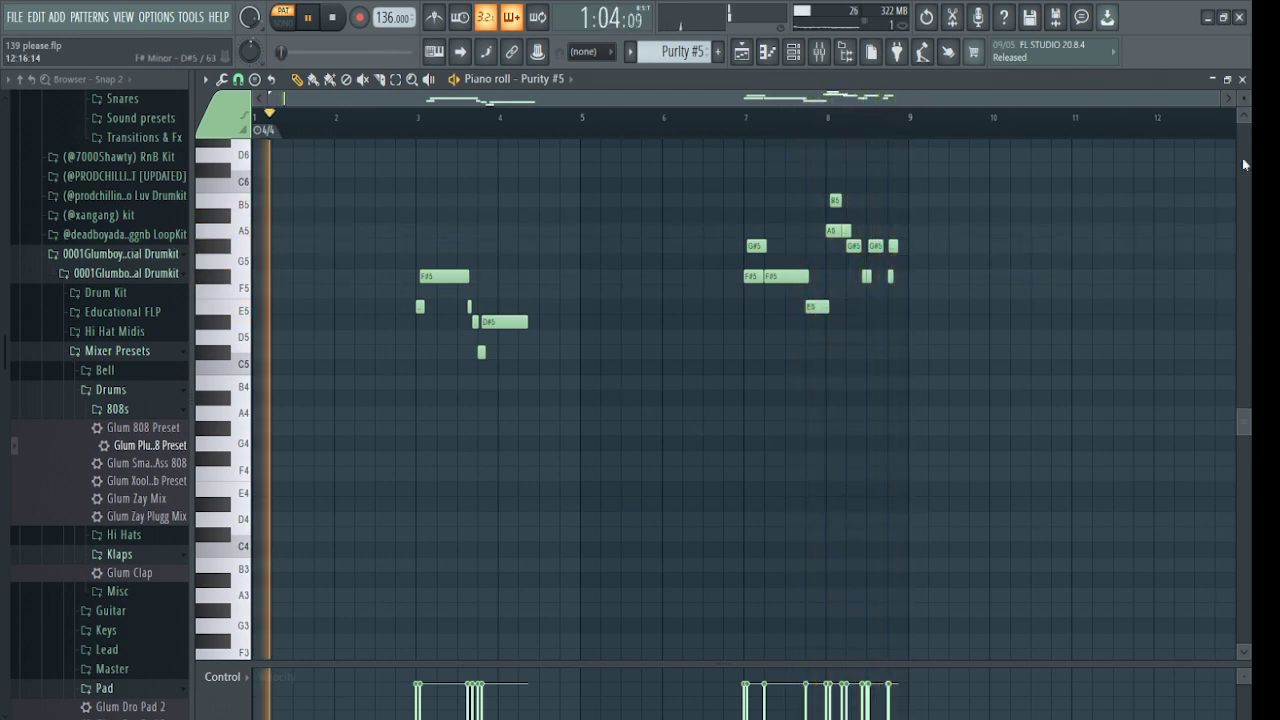
# Close the Purity #5 notes, open the Purity #6 pattern from Track 7 and play it.
pyautogui.click(1240, 80)
pyautogui.press('space')
pyautogui.click(669, 271)
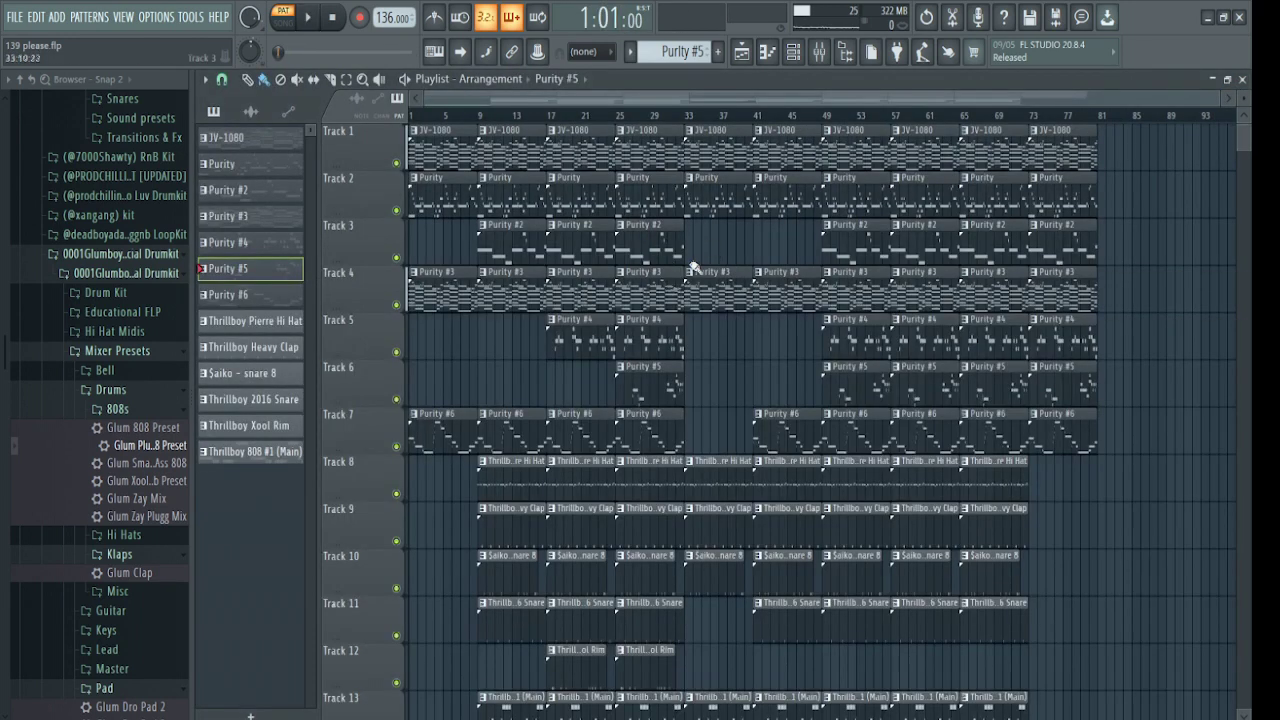
pyautogui.doubleClick(450, 427)
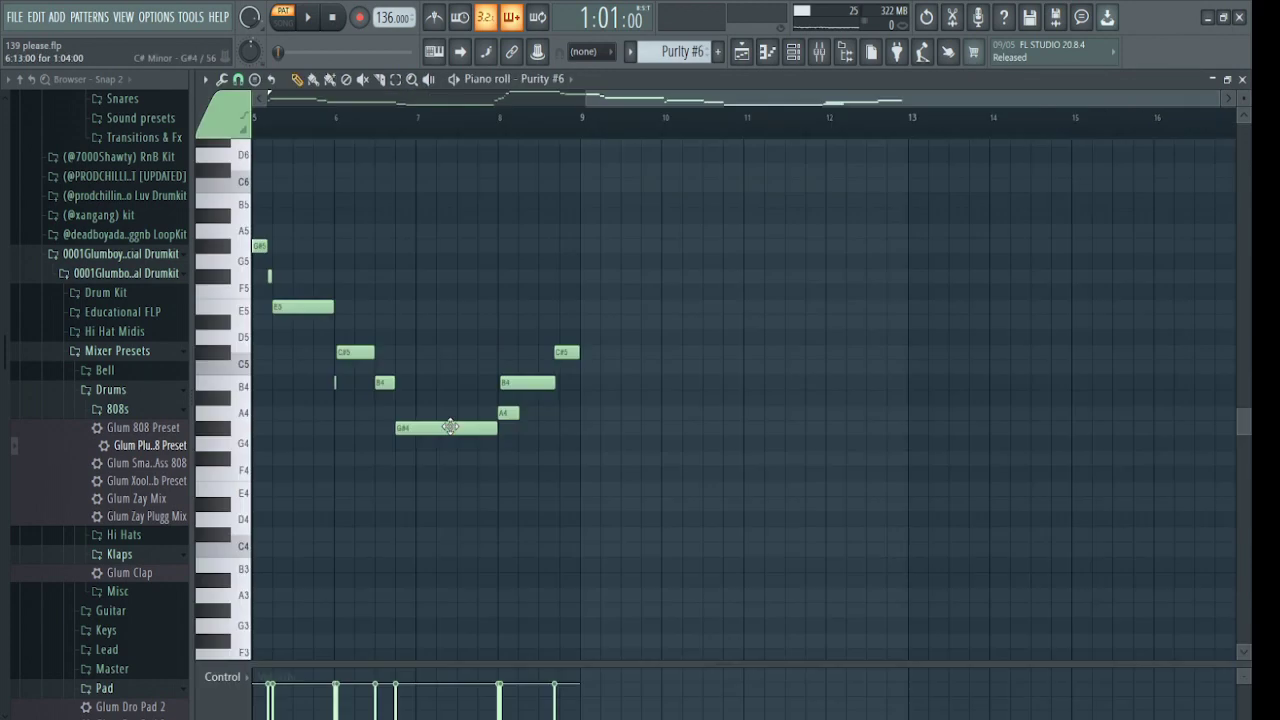
pyautogui.press('space')
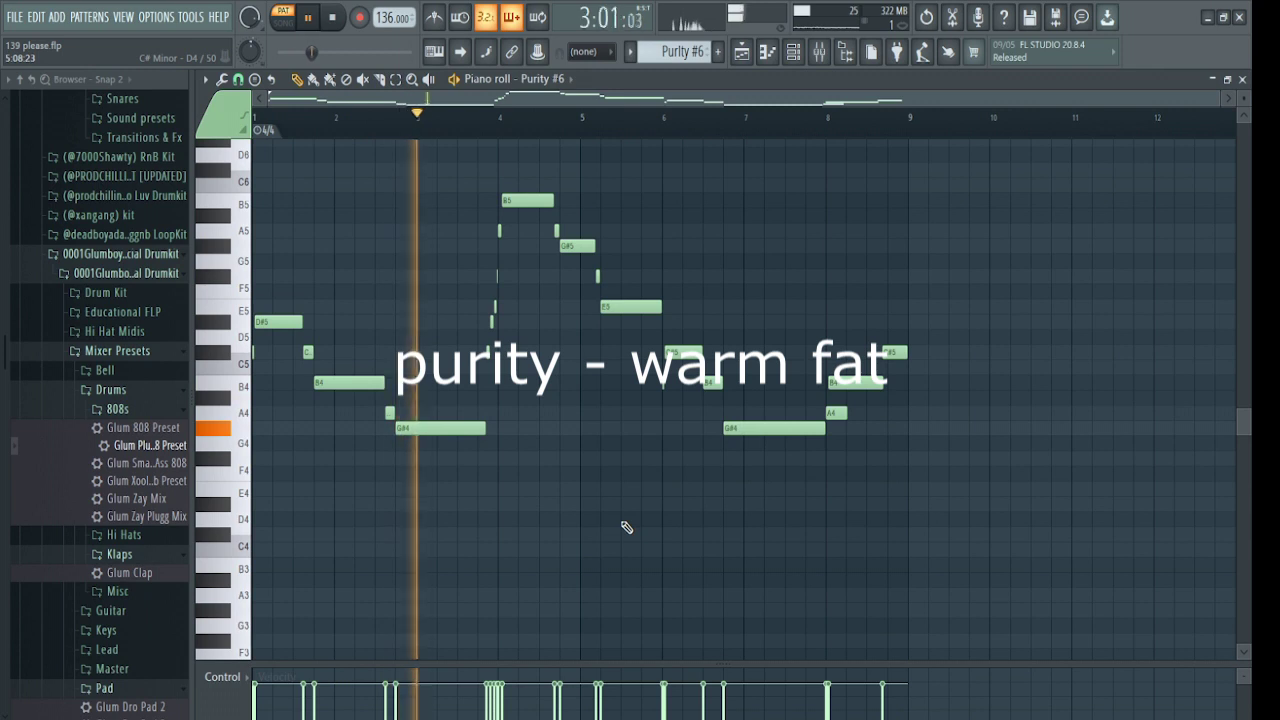
# Examine the short ascending notes leading into bar 4 of the Purity #6 melody, selecting the four from C#5 to F#5.
pyautogui.keyDown('ctrl'); pyautogui.scroll(3, 471, 286); pyautogui.keyUp('ctrl')
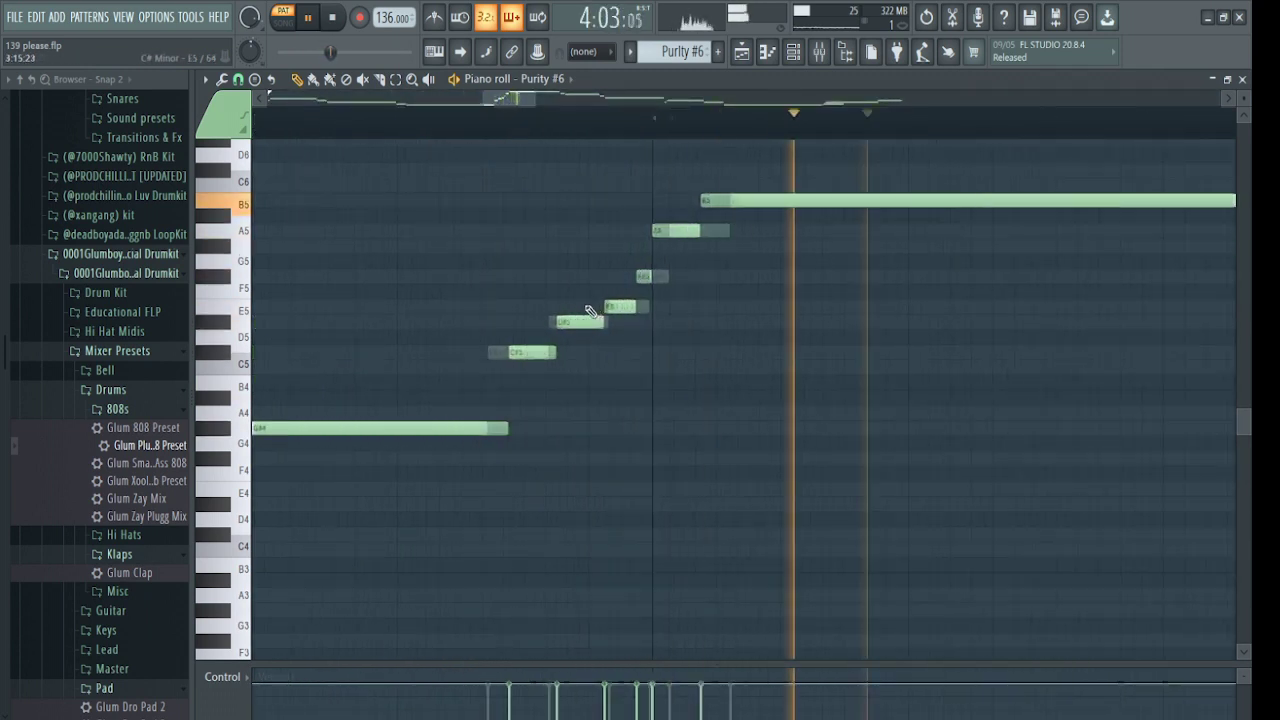
pyautogui.keyDown('ctrl'); pyautogui.scroll(-3, 636, 330); pyautogui.keyUp('ctrl')
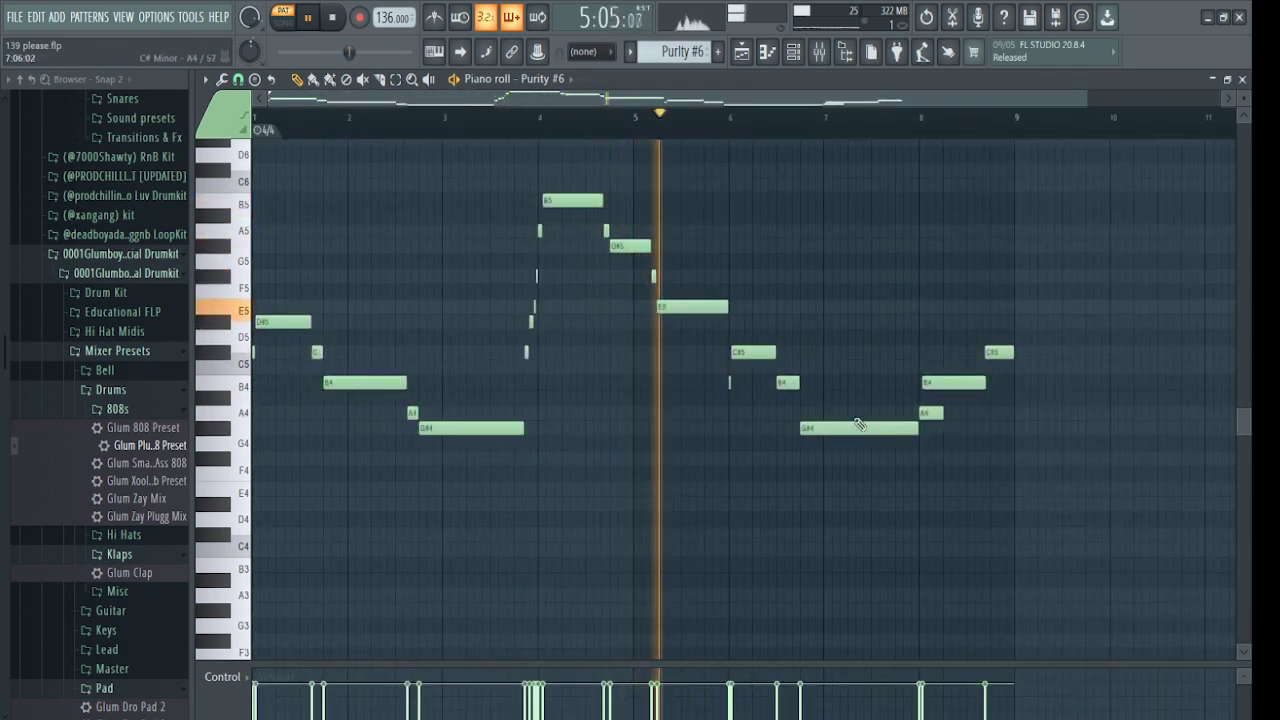
pyautogui.keyDown('ctrl'); pyautogui.scroll(3, 651, 329); pyautogui.keyUp('ctrl')
pyautogui.keyDown('ctrl'); pyautogui.scroll(-2, 651, 329); pyautogui.keyUp('ctrl')
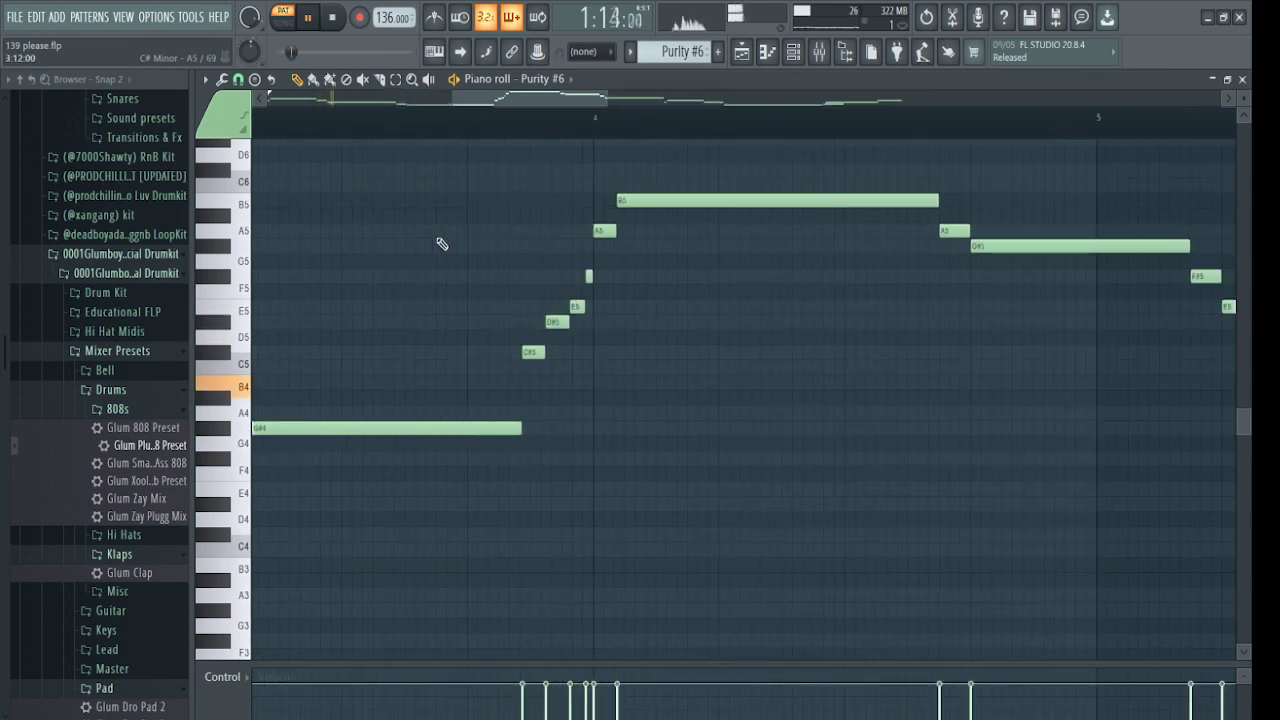
pyautogui.keyDown('ctrl'); pyautogui.scroll(3, 480, 260); pyautogui.keyUp('ctrl')
pyautogui.moveTo(1180, 422); pyautogui.dragTo(785, 258)
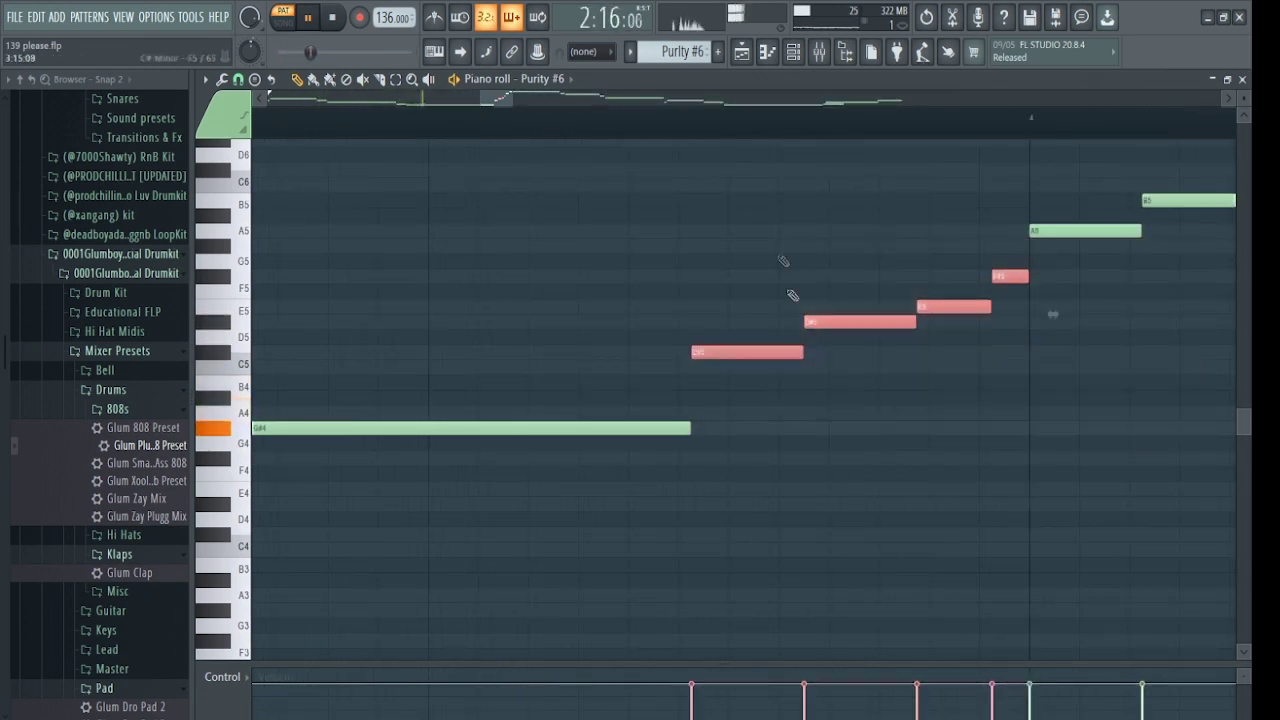
pyautogui.keyDown('ctrl'); pyautogui.scroll(-4, 830, 360); pyautogui.keyUp('ctrl')
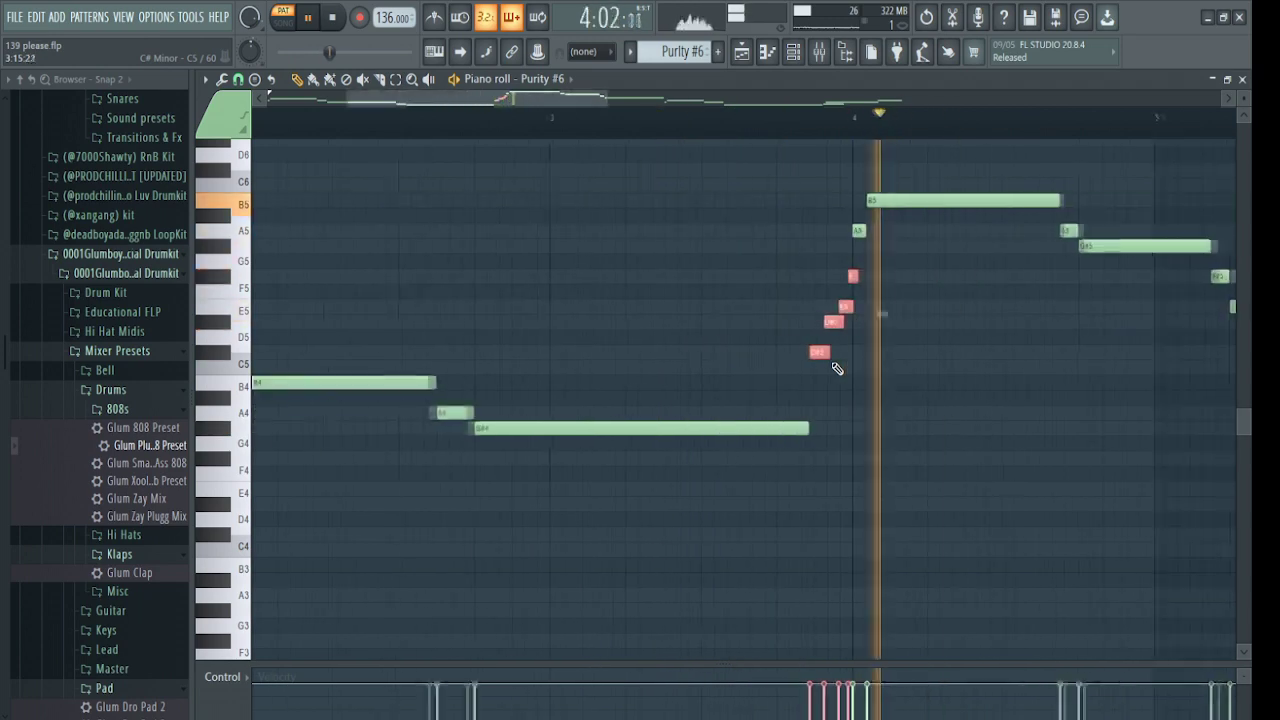
pyautogui.keyDown('ctrl'); pyautogui.scroll(2, 910, 368); pyautogui.keyUp('ctrl')
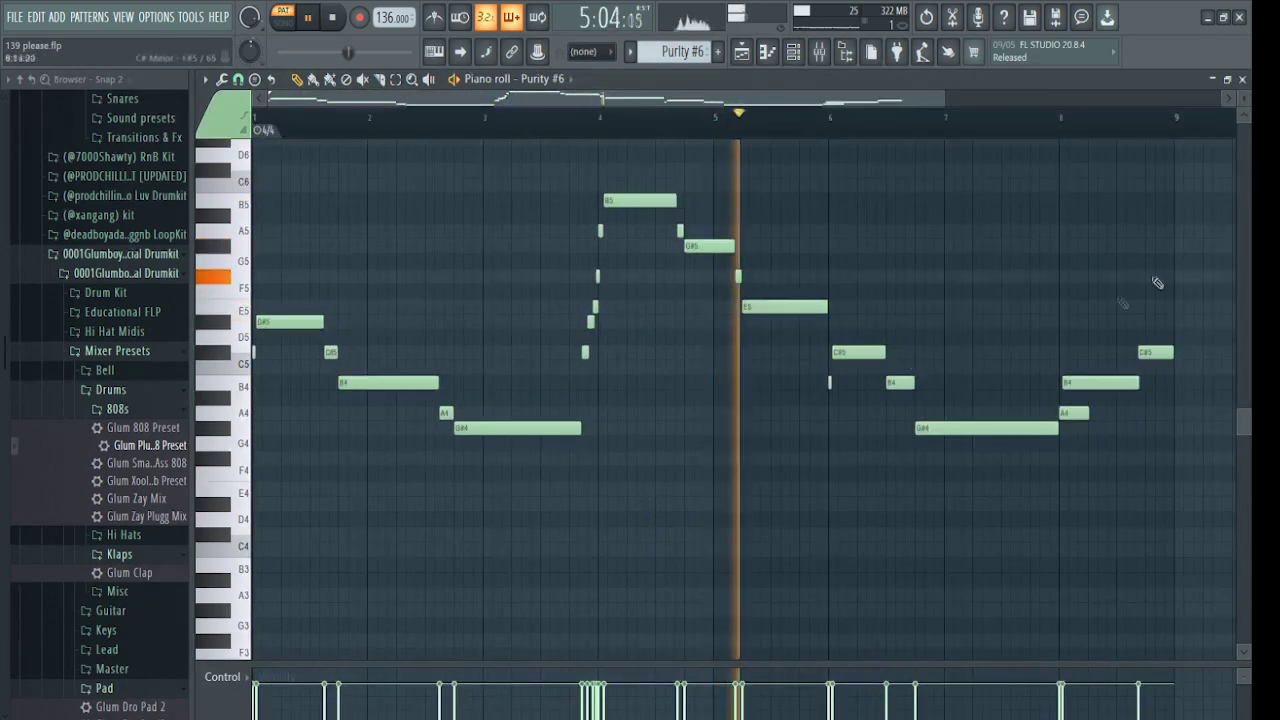
# Stop pattern playback, return to the playlist and leave only melody tracks 1 through 7 audible.
pyautogui.press('space')
pyautogui.press('F7')
pyautogui.press('F6')
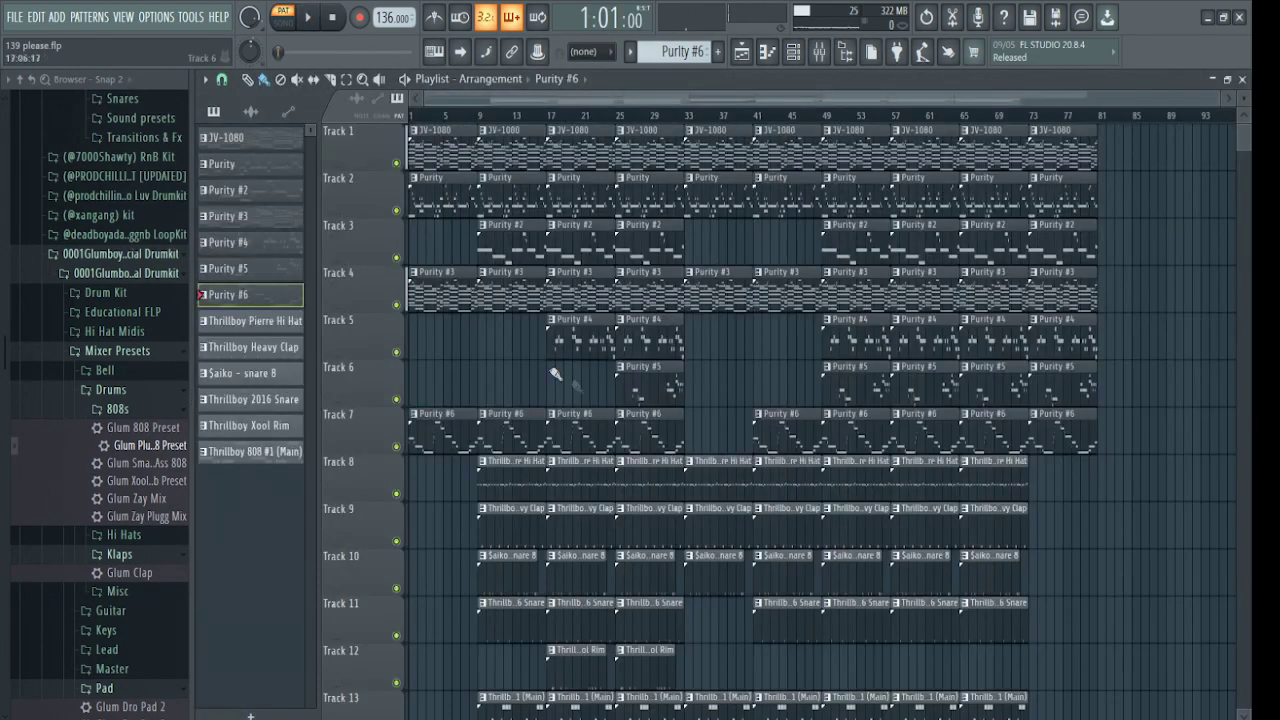
pyautogui.rightClick(397, 164)
pyautogui.moveTo(404, 212); pyautogui.dragTo(398, 455)
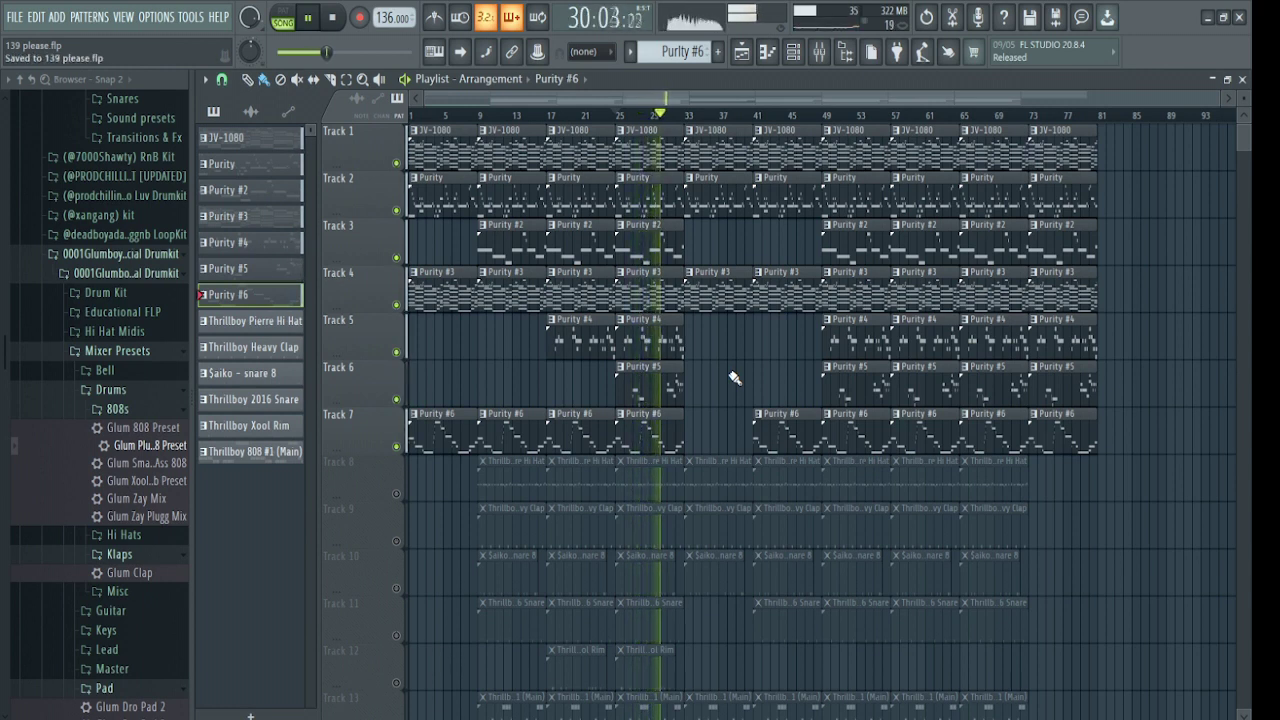
# Mute the melody tracks and leave only drum and 808 tracks 8 through 13 audible in the playlist.
pyautogui.scroll(-1, 734, 378)
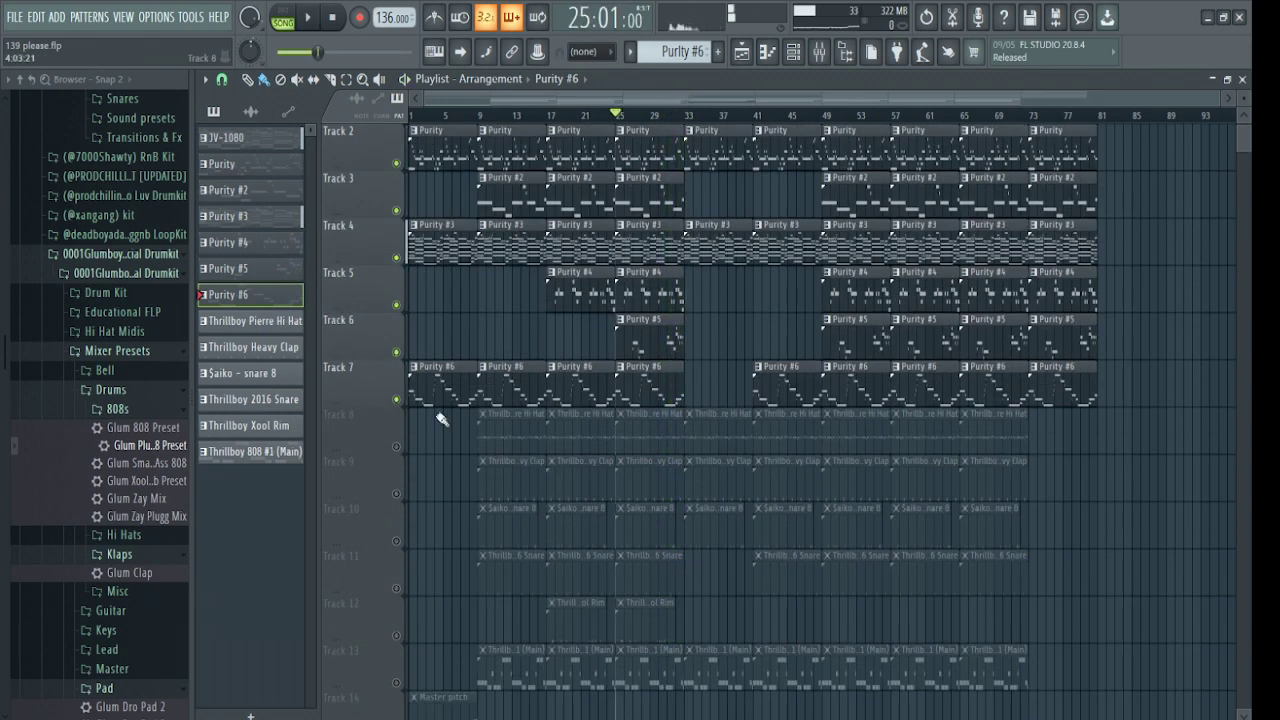
pyautogui.keyDown('ctrl'); pyautogui.click(397, 447); pyautogui.keyUp('ctrl')
pyautogui.moveTo(397, 493); pyautogui.dragTo(405, 595)
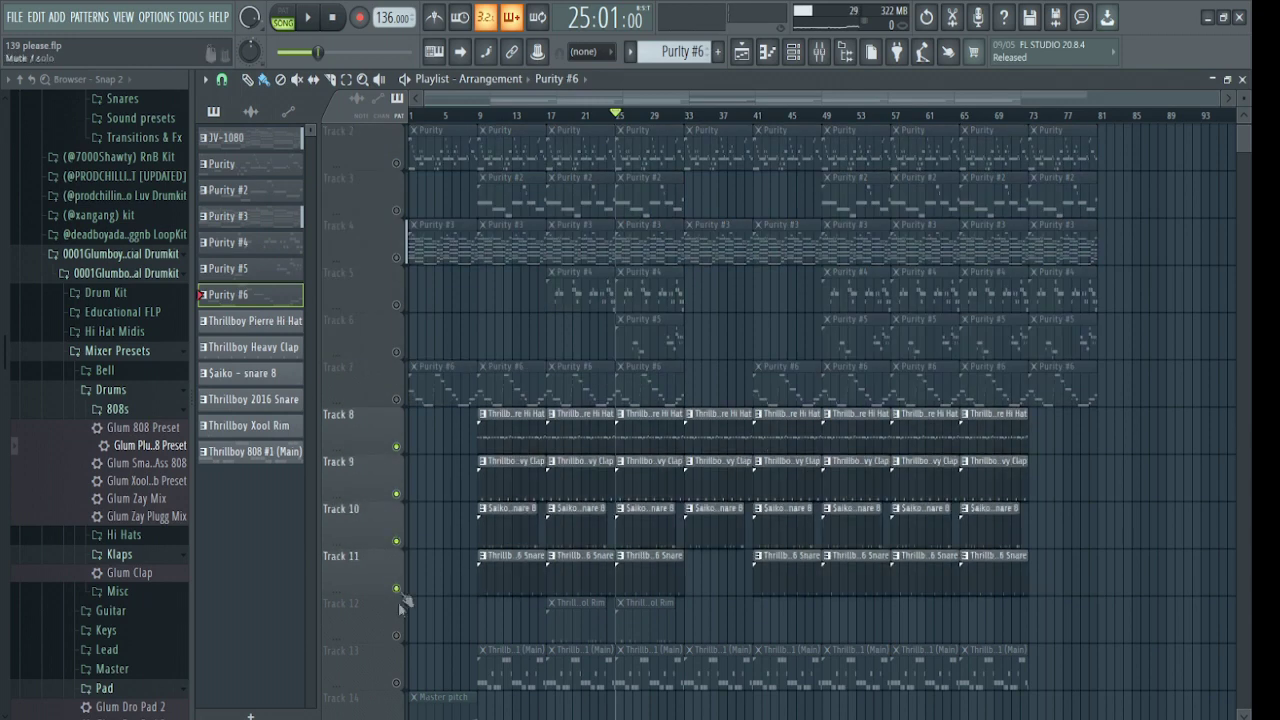
pyautogui.click(398, 682)
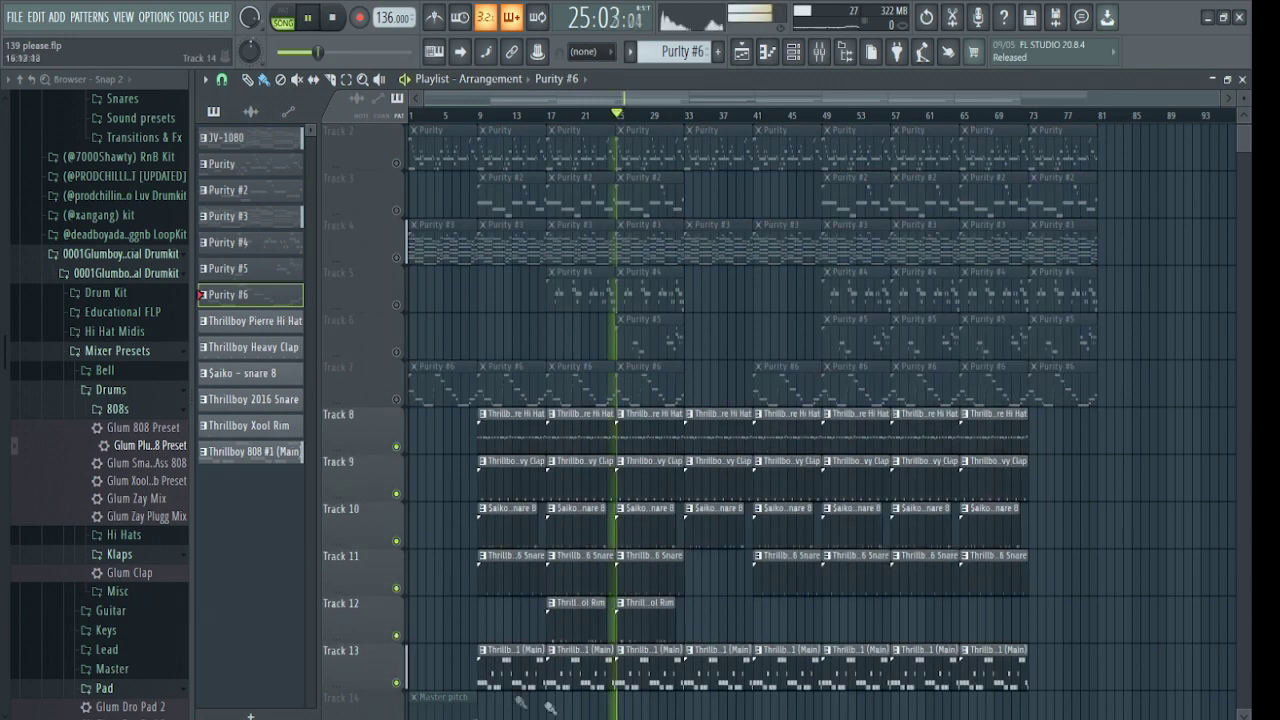
# Open the Thrillboy Pierre Hi Hat pattern from Track 8 in the piano roll and examine its rolls and pitch changes.
pyautogui.scroll(5, 640, 705)
pyautogui.scroll(-2, 637, 700)
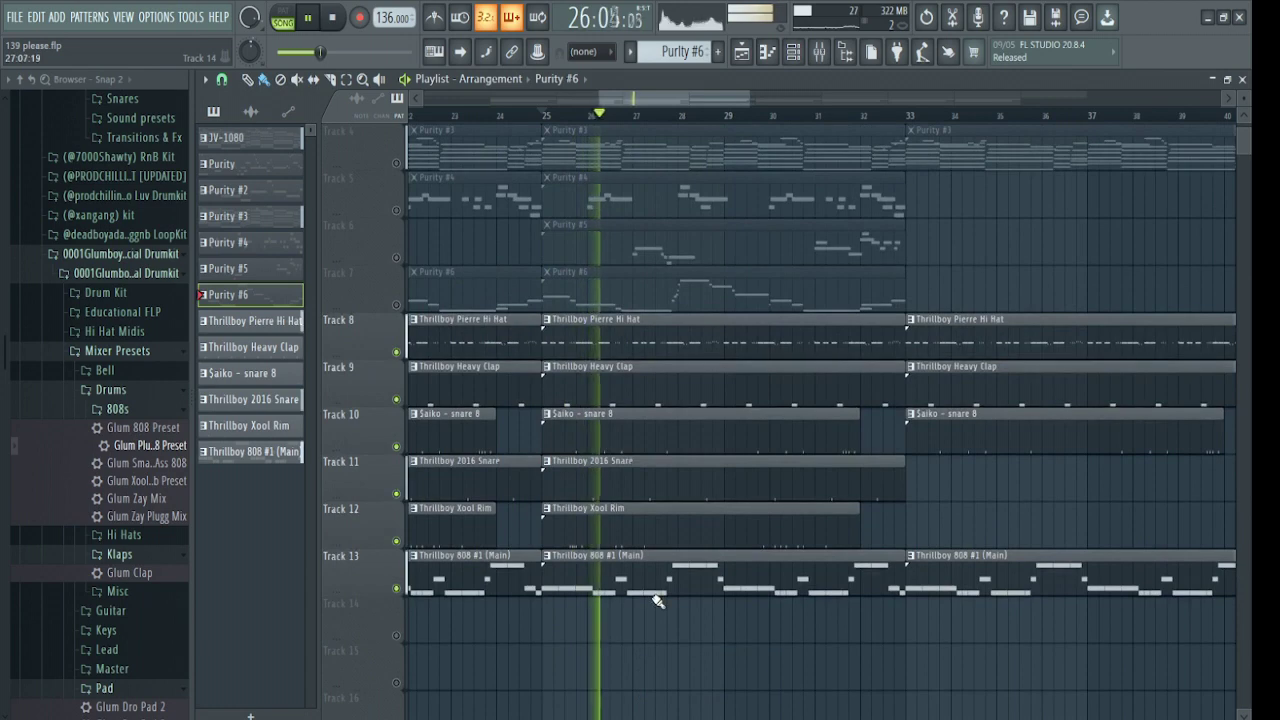
pyautogui.doubleClick(608, 331)
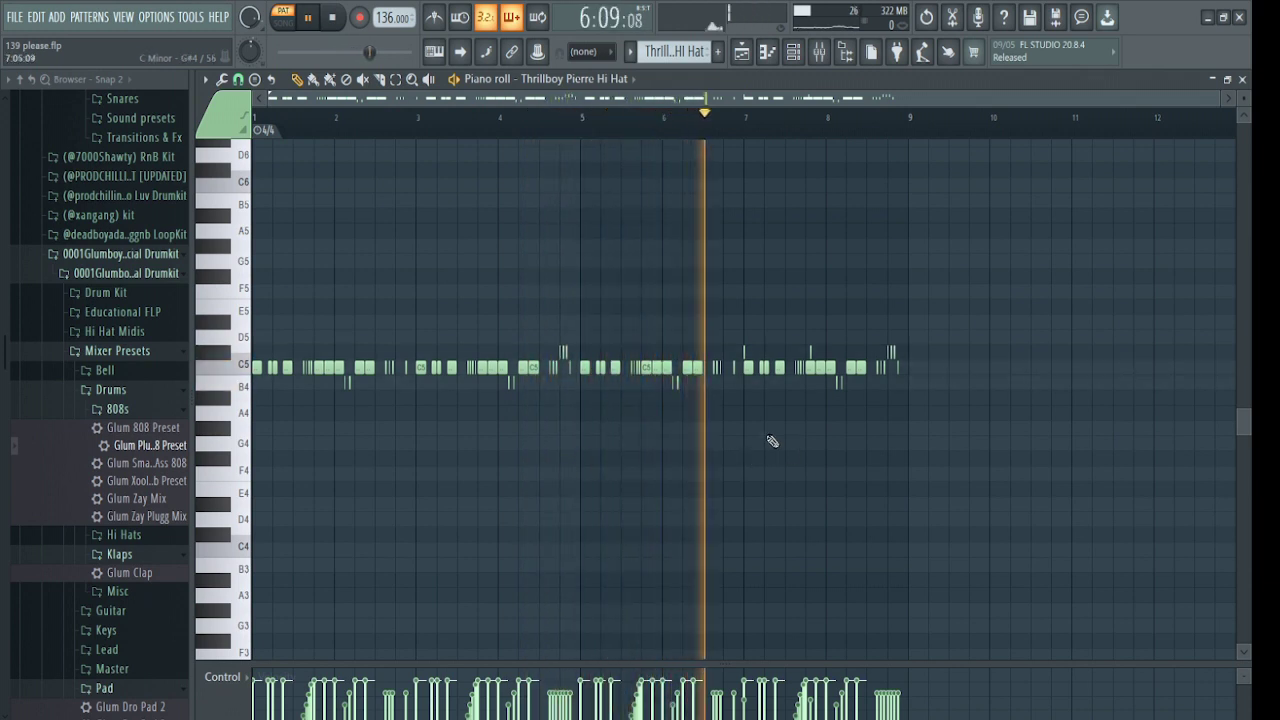
pyautogui.keyDown('ctrl'); pyautogui.scroll(3, 750, 440); pyautogui.keyUp('ctrl')
pyautogui.keyDown('ctrl'); pyautogui.scroll(-2, 736, 425); pyautogui.keyUp('ctrl')
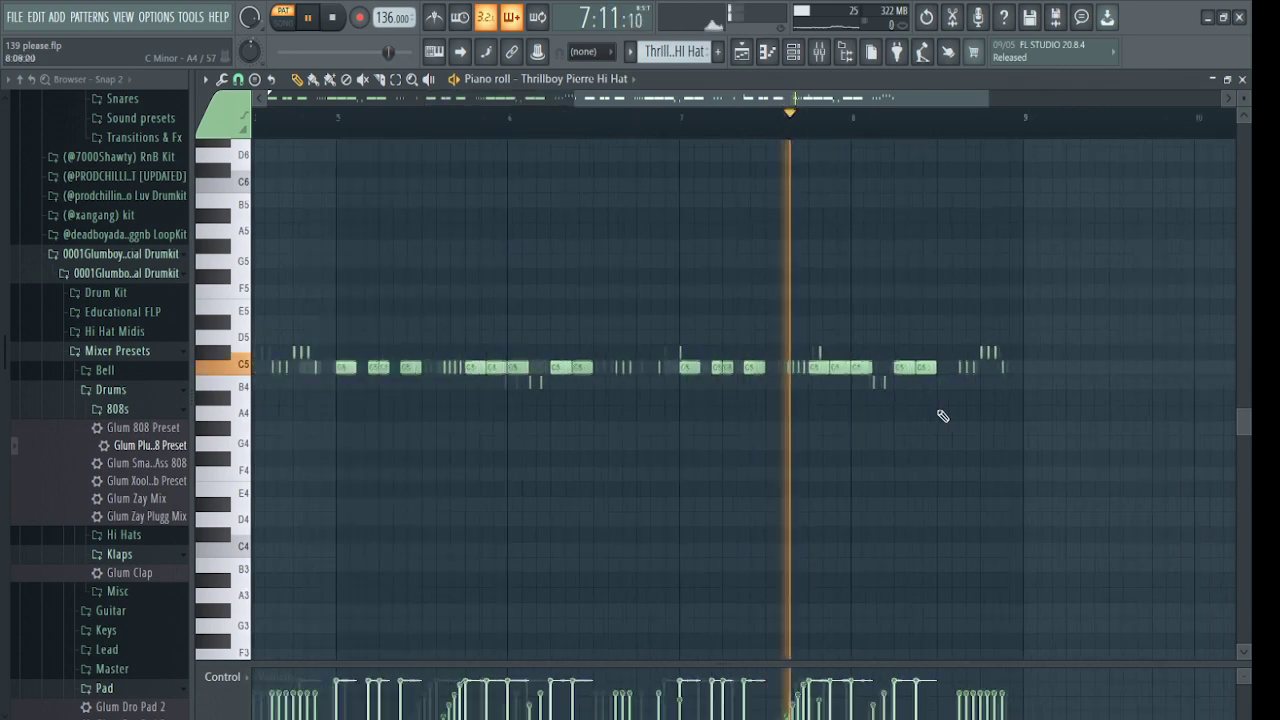
pyautogui.keyDown('ctrl'); pyautogui.scroll(-1, 1000, 423); pyautogui.keyUp('ctrl')
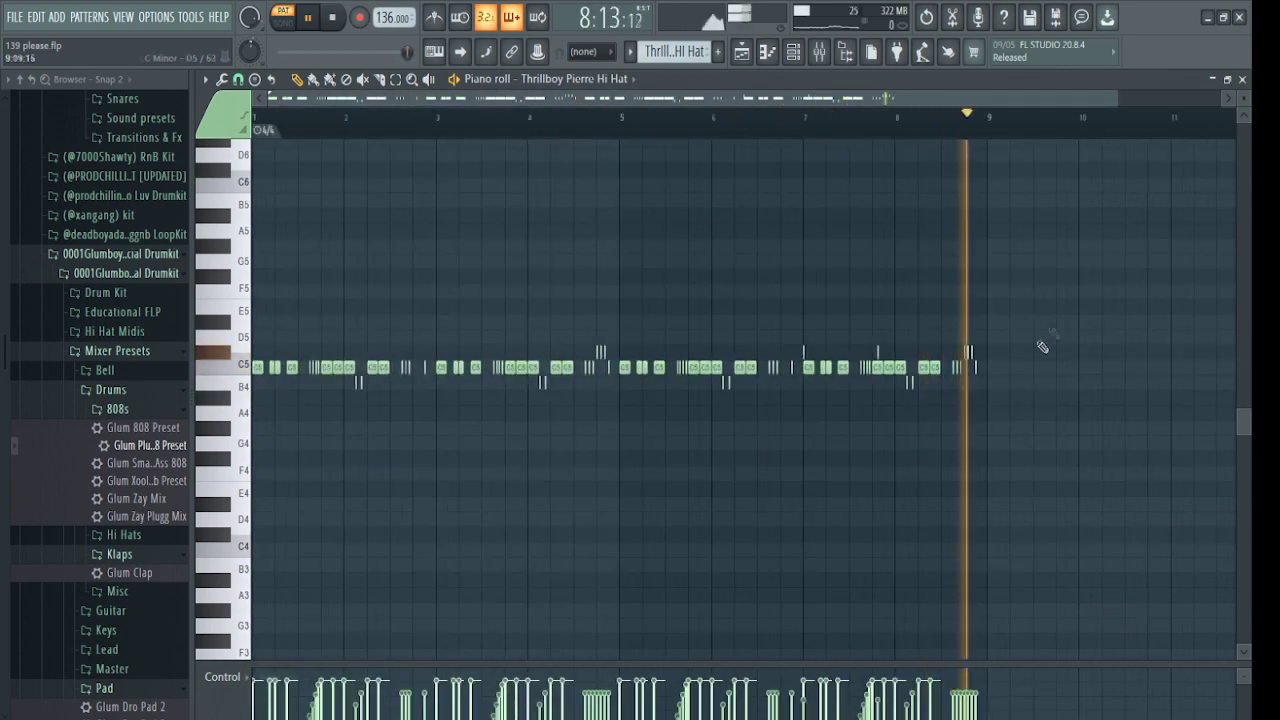
# Stop the hi-hat playback, open the Thrillboy Heavy Clap pattern from Track 9 and play it.
pyautogui.press('space')
pyautogui.press('F7')
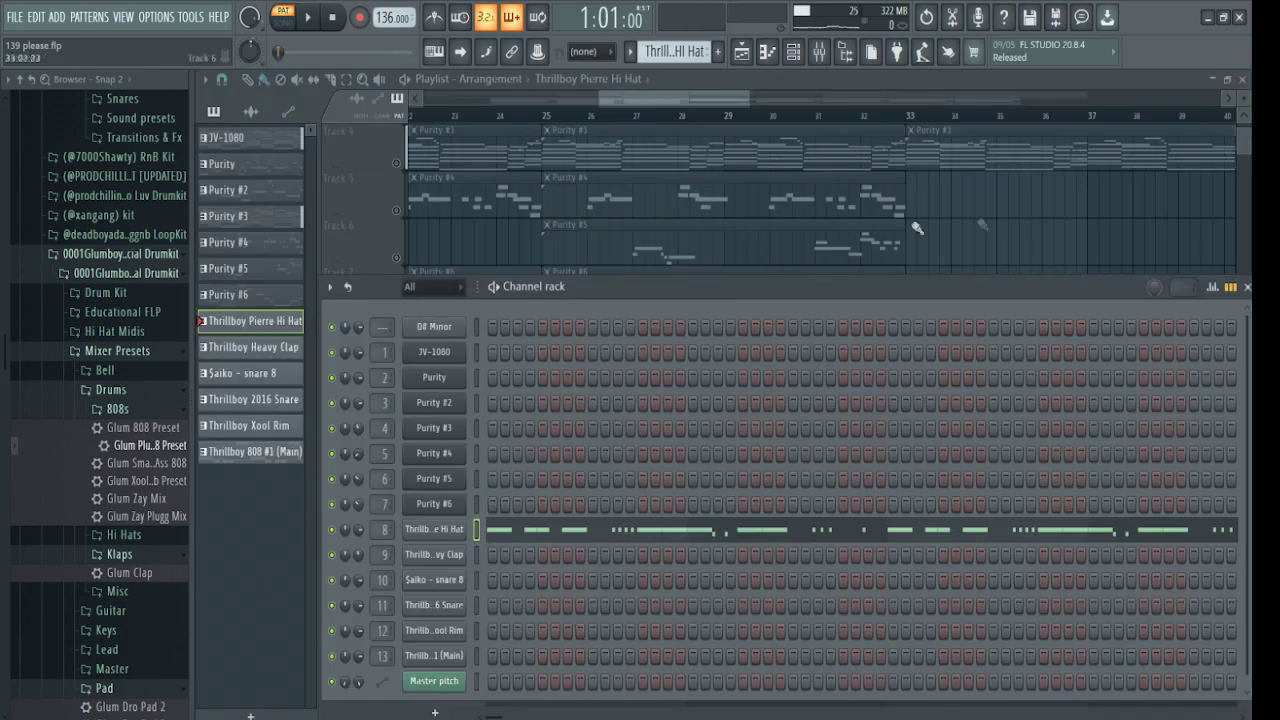
pyautogui.press('F6')
pyautogui.doubleClick(604, 390)
pyautogui.press('space')
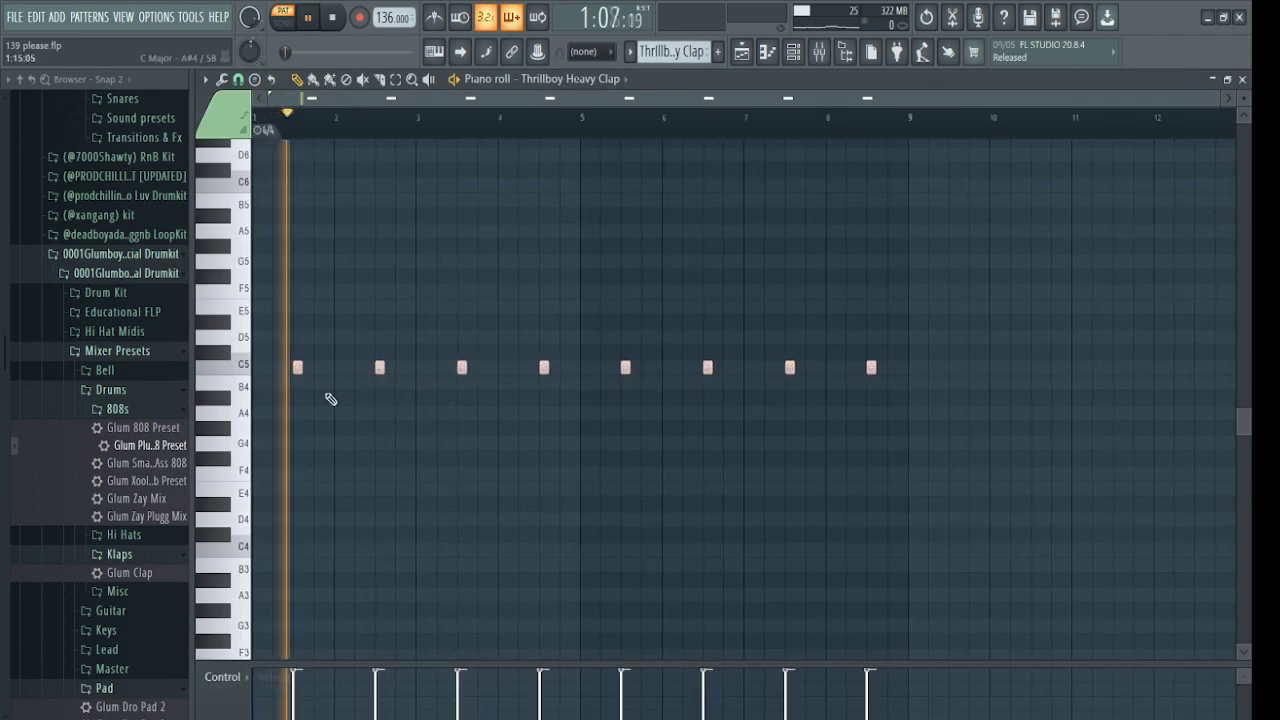
# Return to the playlist, open the Saiko - snare 8 pattern from Track 10 and play it.
pyautogui.click(1242, 80)
pyautogui.press('F6')
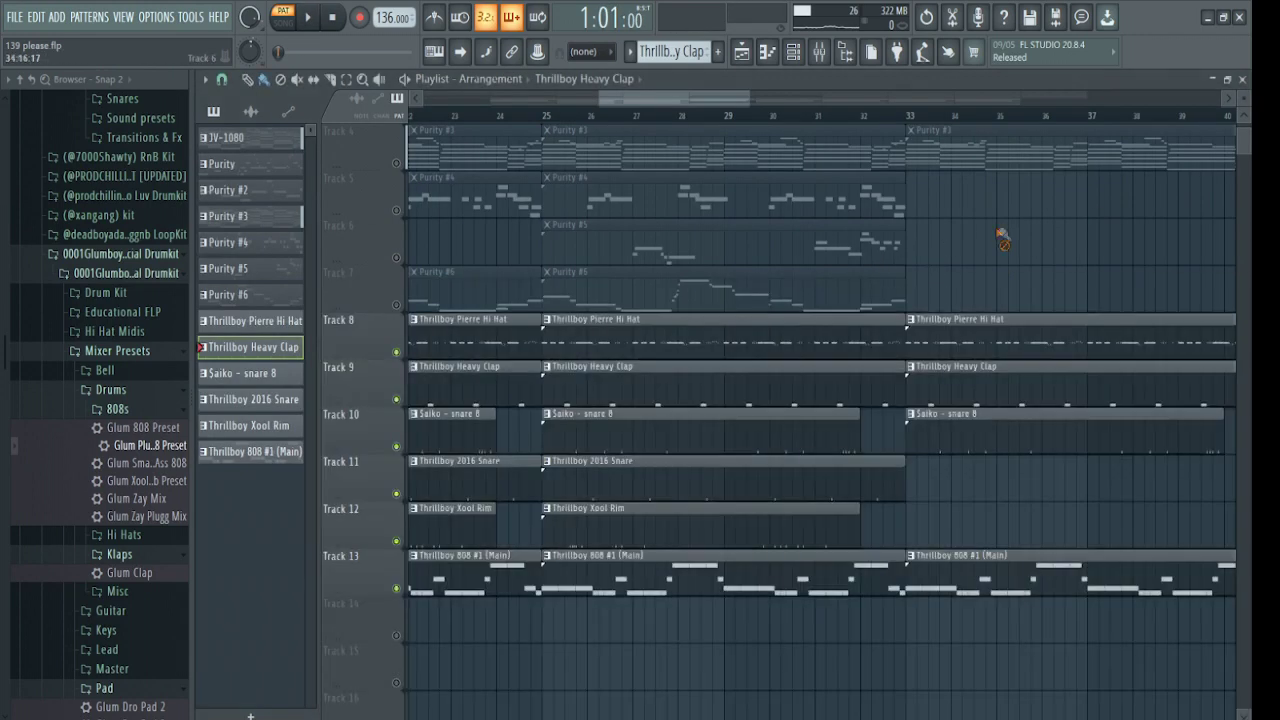
pyautogui.doubleClick(570, 429)
pyautogui.press('space')
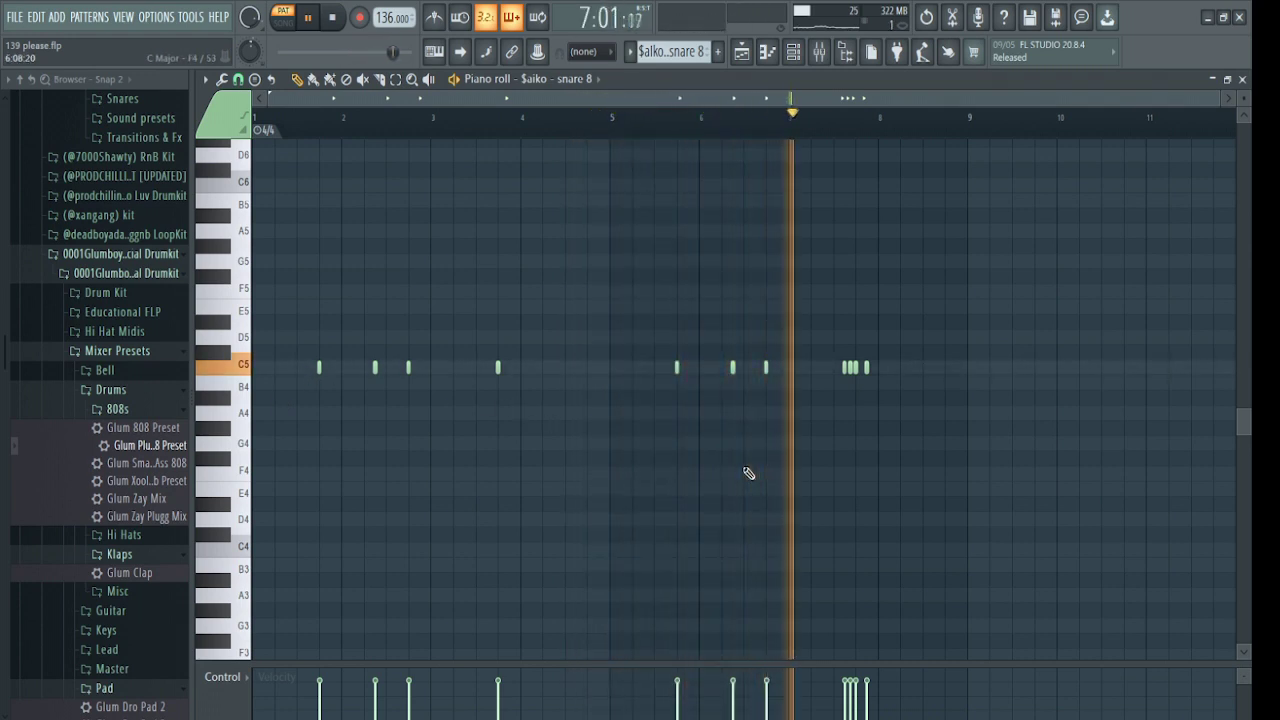
# Leave the Saiko snare notes, open the Thrillboy 2016 Snare pattern from Track 11 and play it.
pyautogui.click(1242, 79)
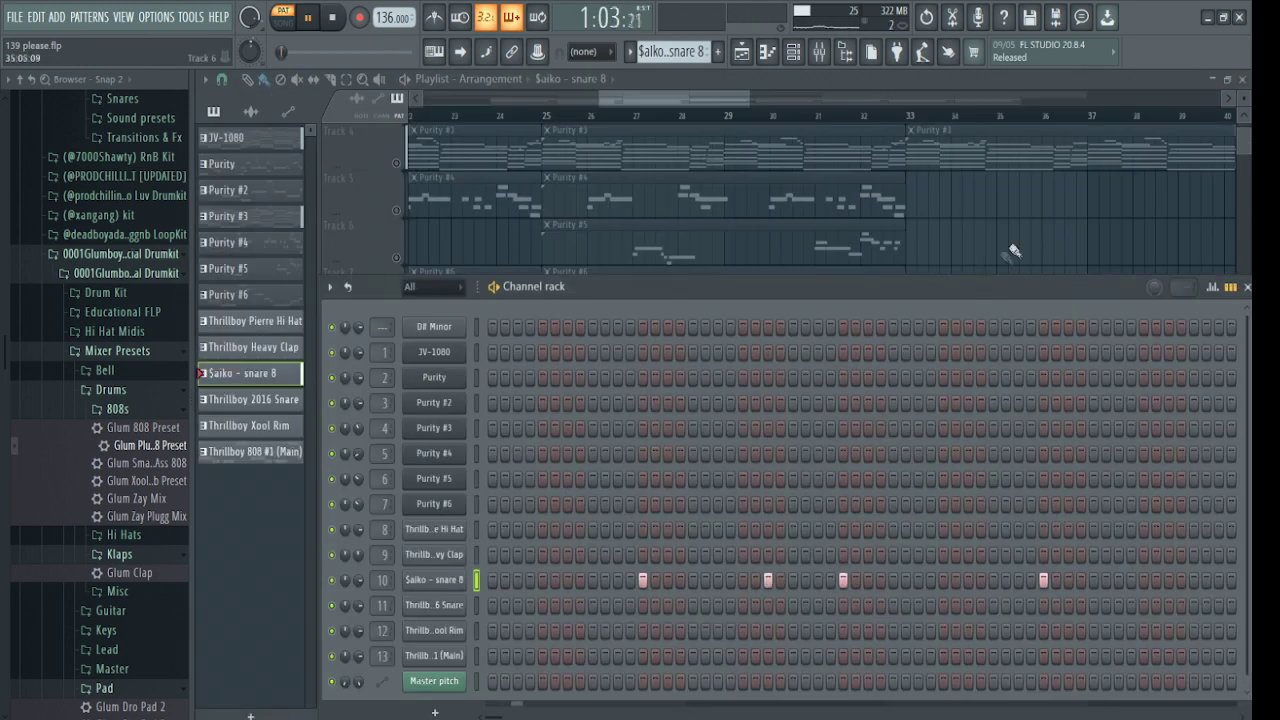
pyautogui.press('F6')
pyautogui.doubleClick(631, 485)
pyautogui.press('space')
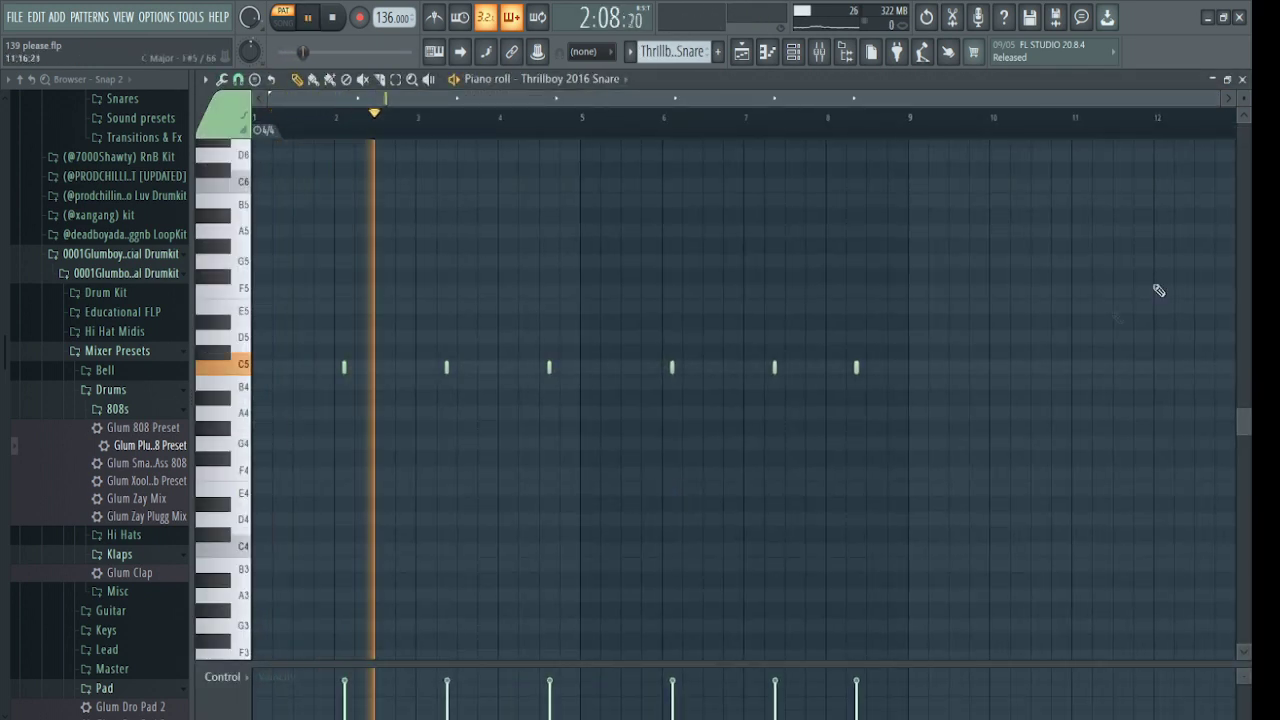
# Close the 2016 Snare notes, open the Thrillboy Xool Rim pattern from Track 12 and play it.
pyautogui.click(1243, 79)
pyautogui.click(689, 458)
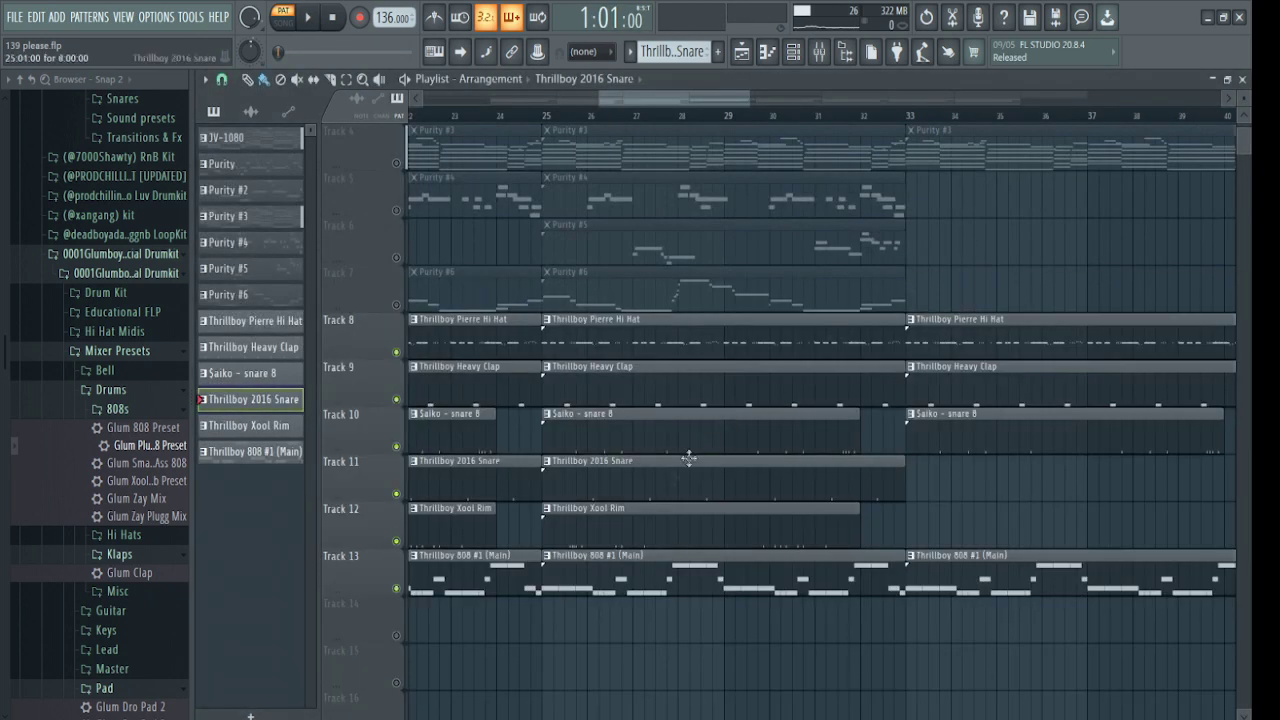
pyautogui.doubleClick(628, 538)
pyautogui.press('space')
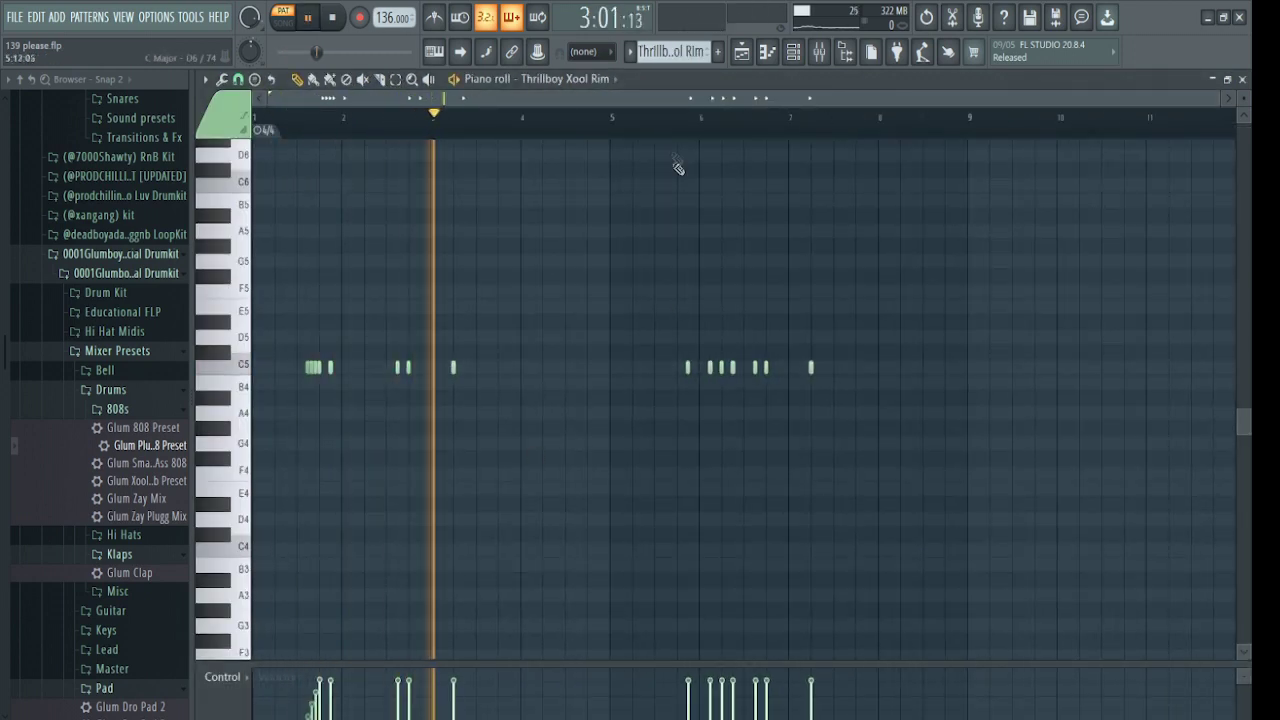
# Play the rim pattern's second group of notes, close them and open the Thrillboy 808 #1 (Main) pattern from Track 13.
pyautogui.click(664, 128)
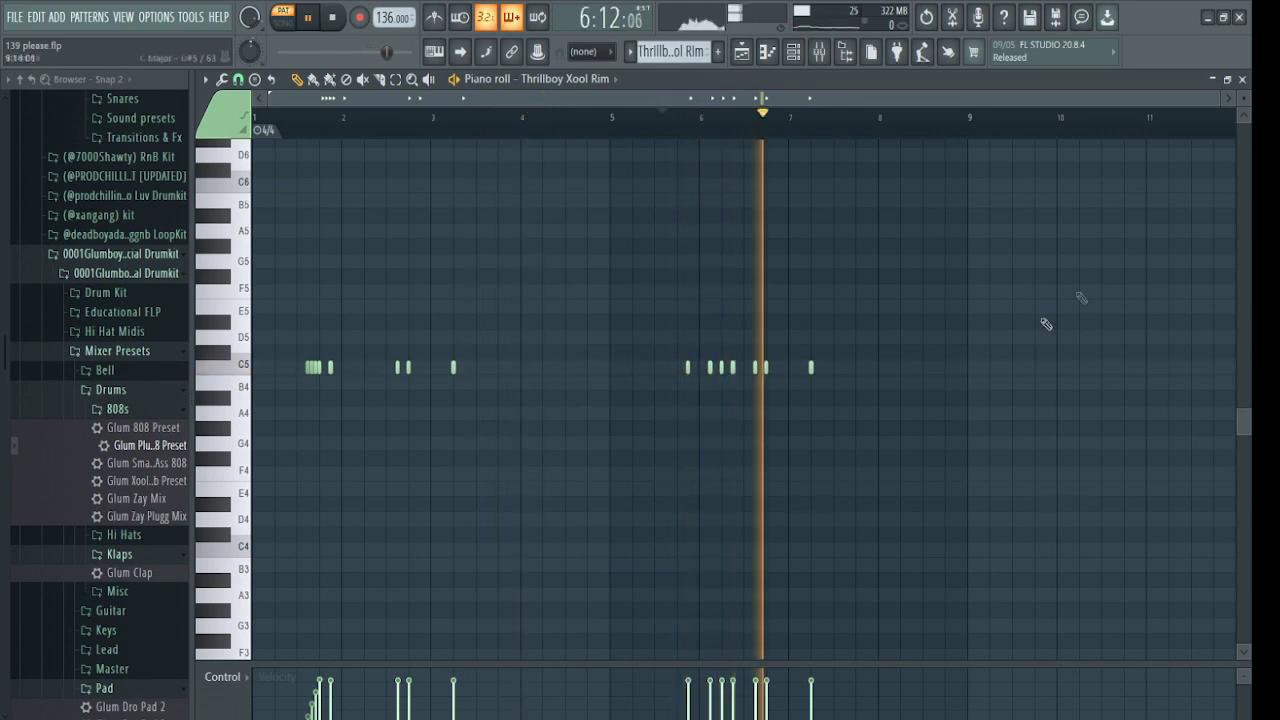
pyautogui.click(1242, 79)
pyautogui.press('F6')
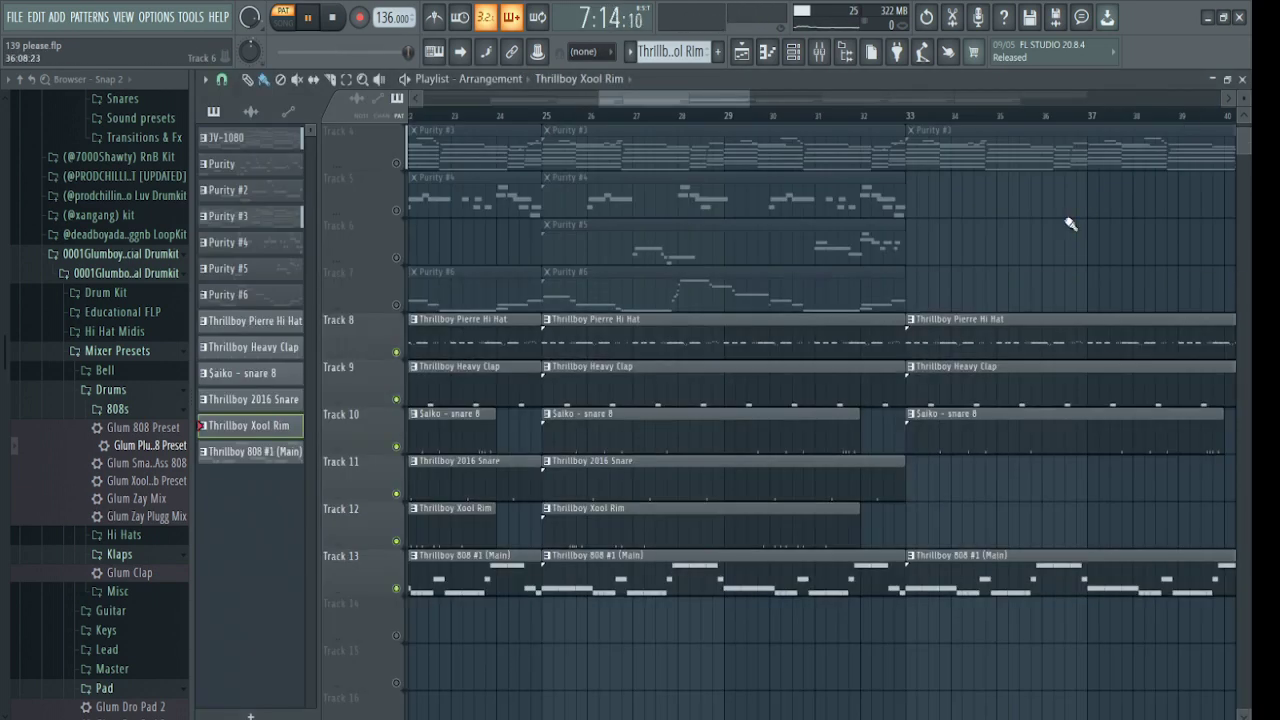
pyautogui.doubleClick(623, 571)
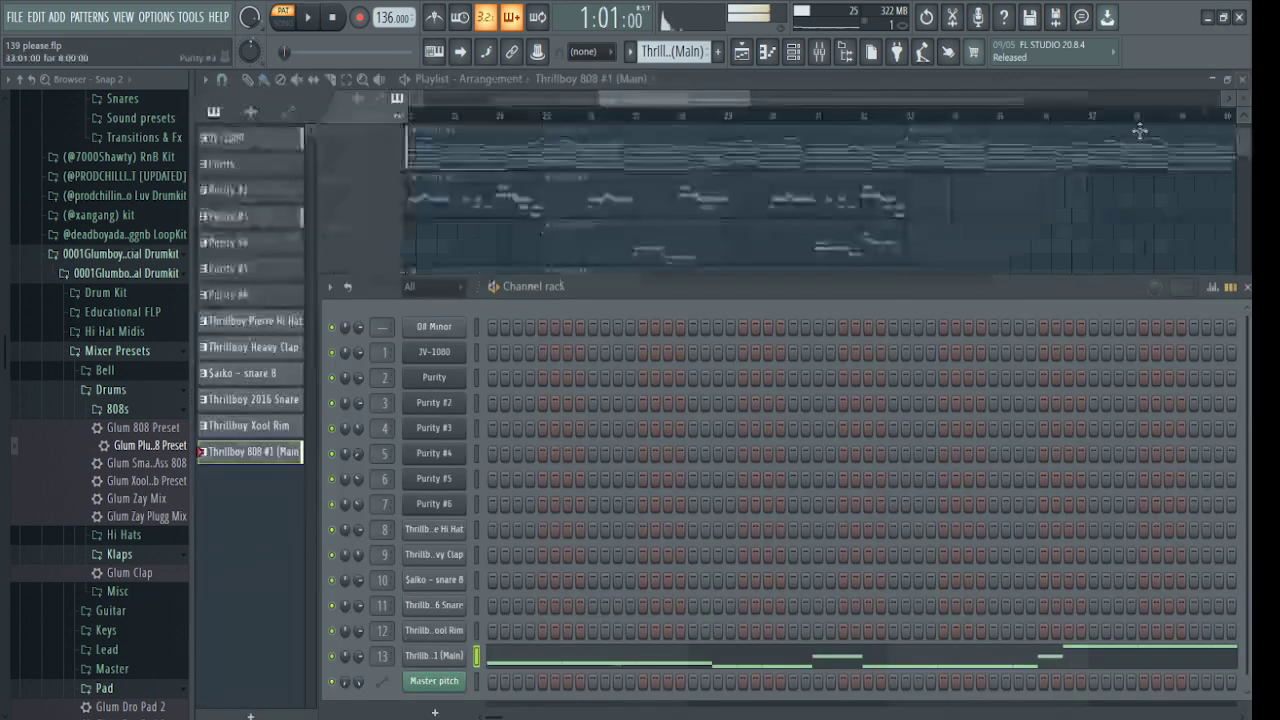
# Return to the full playlist in song mode and play the drum tracks together from bar 17, stopping after a few bars.
pyautogui.press('F6')
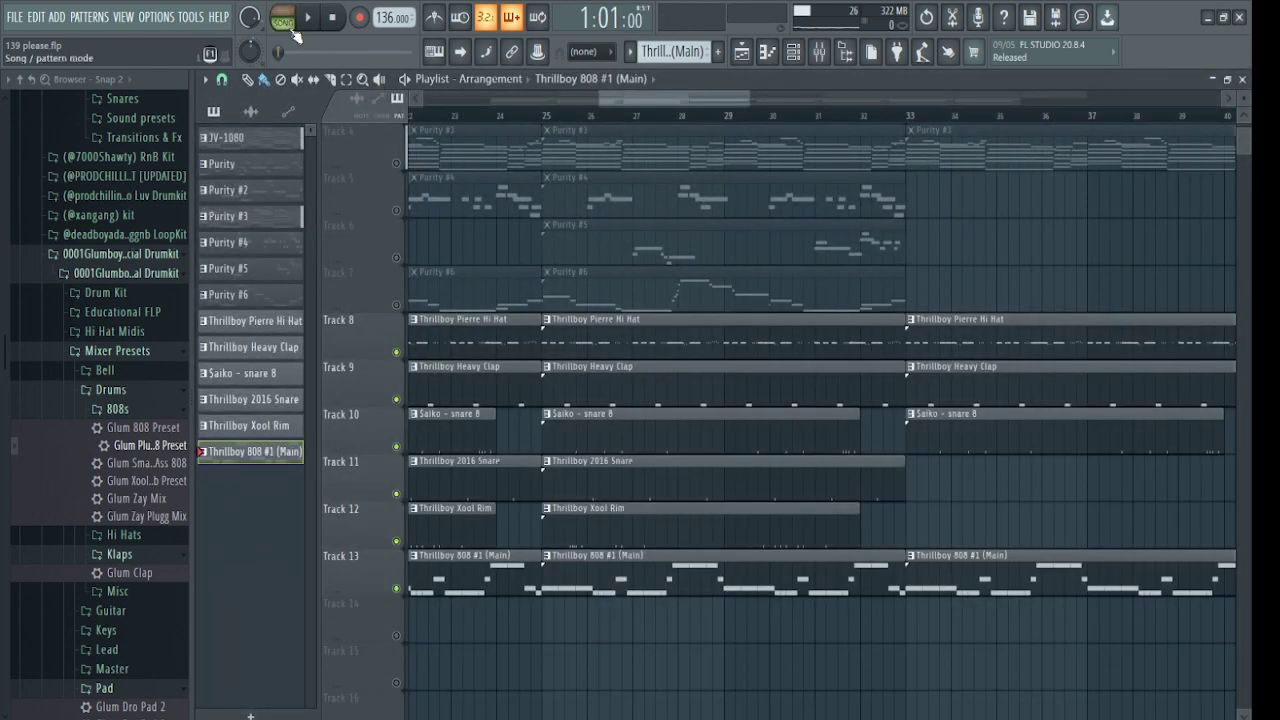
pyautogui.scroll(-5, 500, 186)
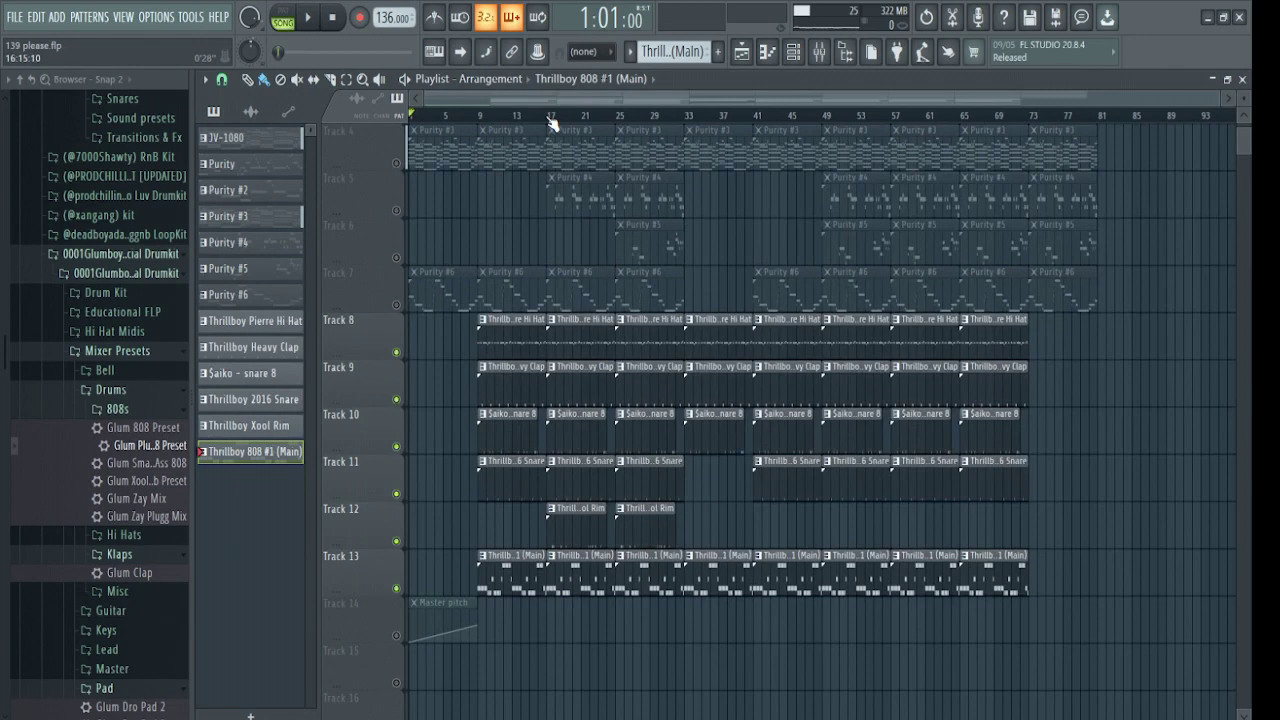
pyautogui.click(550, 118)
pyautogui.press('space')
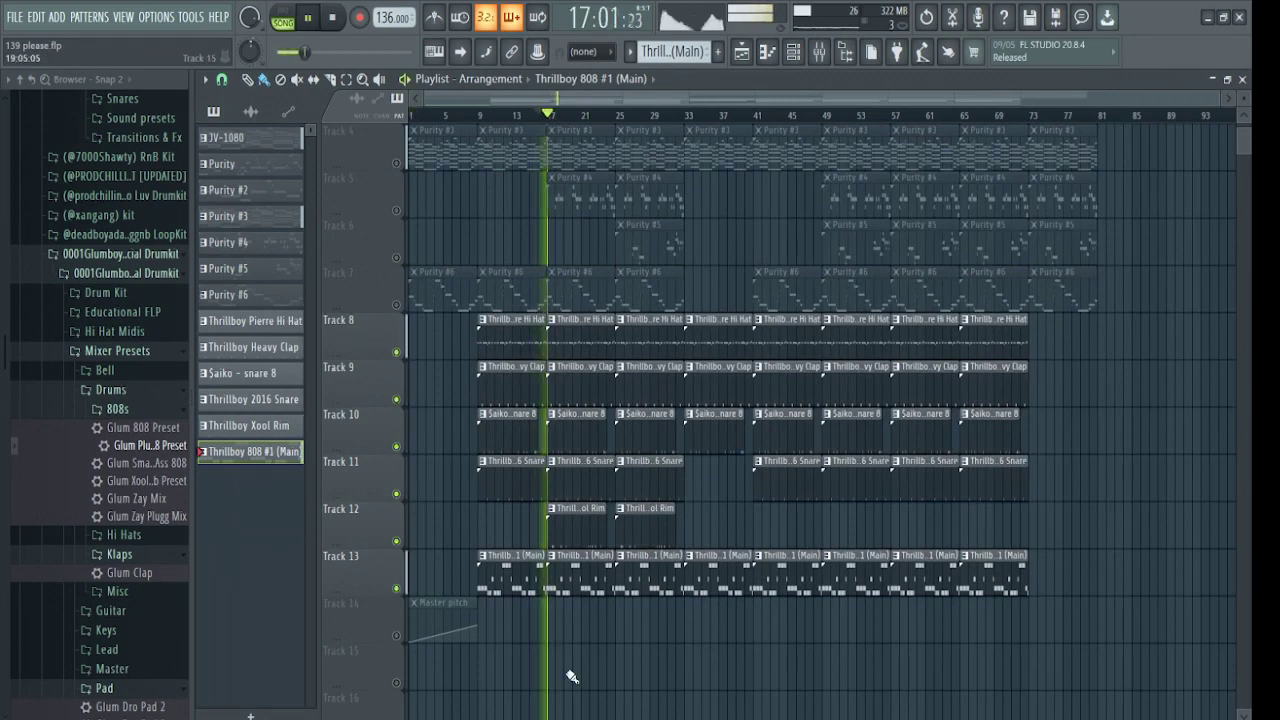
pyautogui.scroll(5, 571, 677)
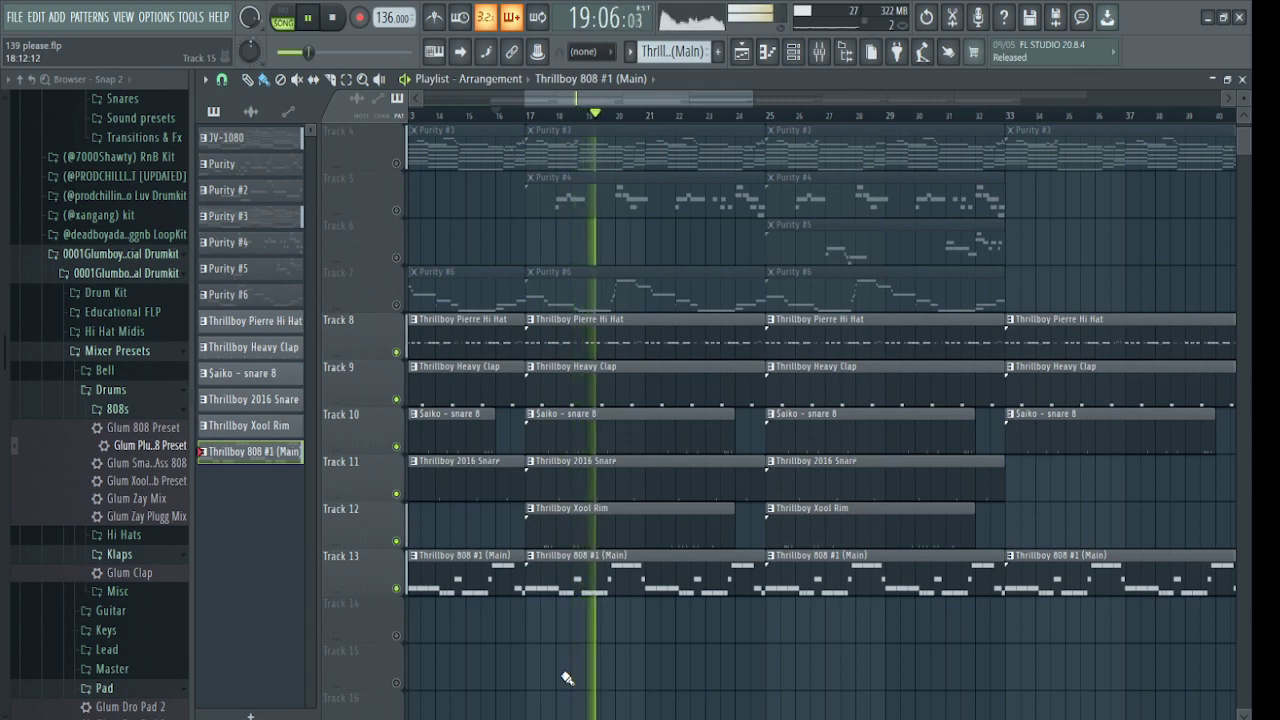
pyautogui.scroll(-5, 566, 678)
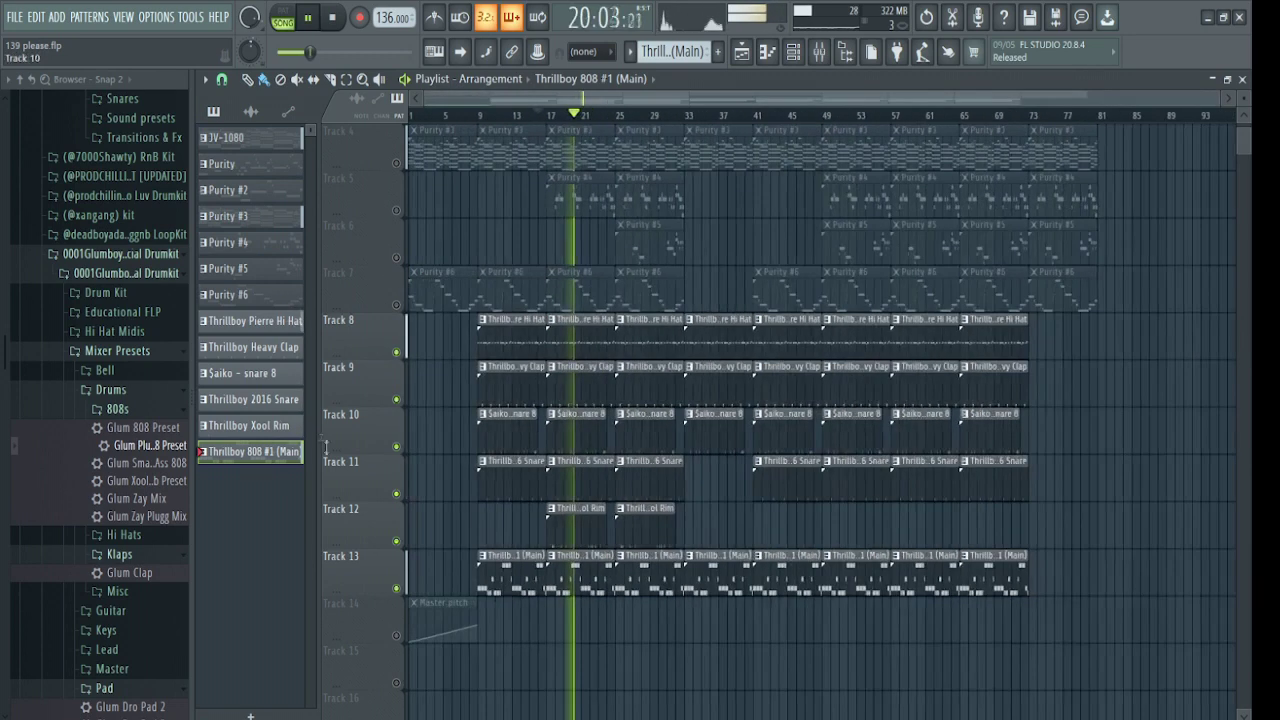
pyautogui.press('space')
# Solo Track 4, add melody Tracks 5 to 7, and unmute all the remaining playlist tracks.
pyautogui.rightClick(396, 163)
pyautogui.click(396, 210)
pyautogui.click(396, 257)
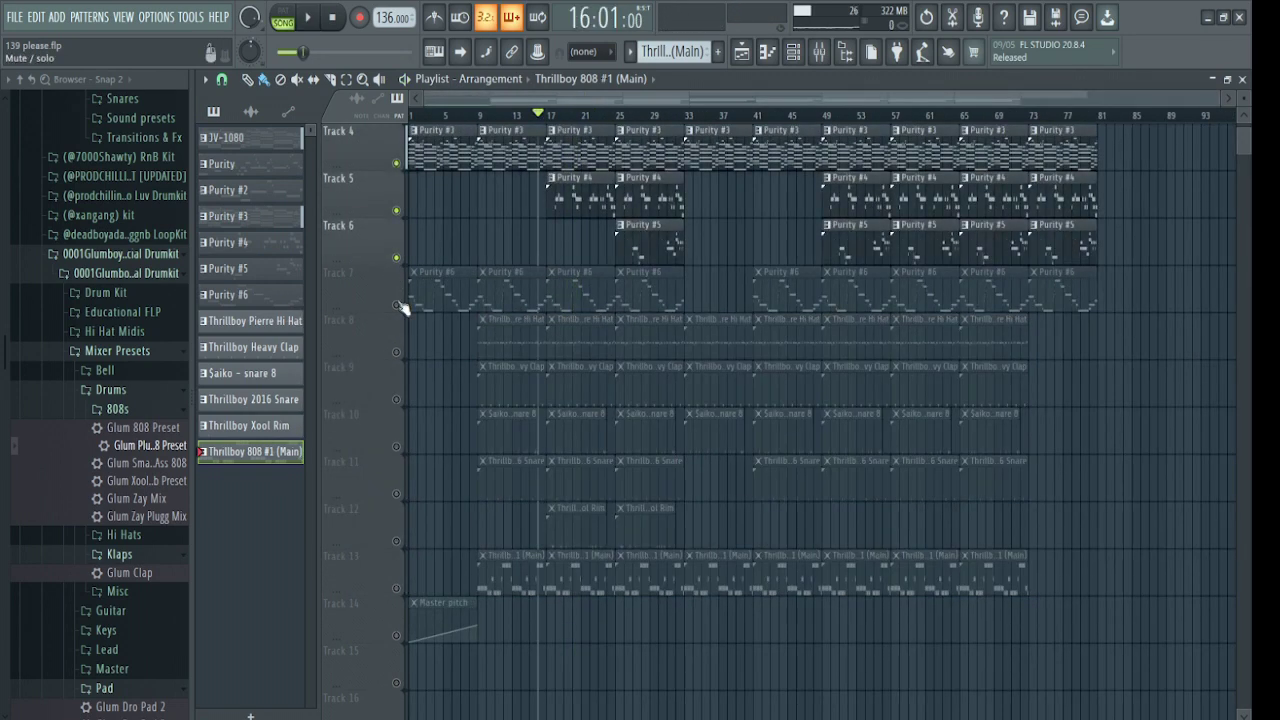
pyautogui.click(396, 304)
pyautogui.rightClick(396, 304)
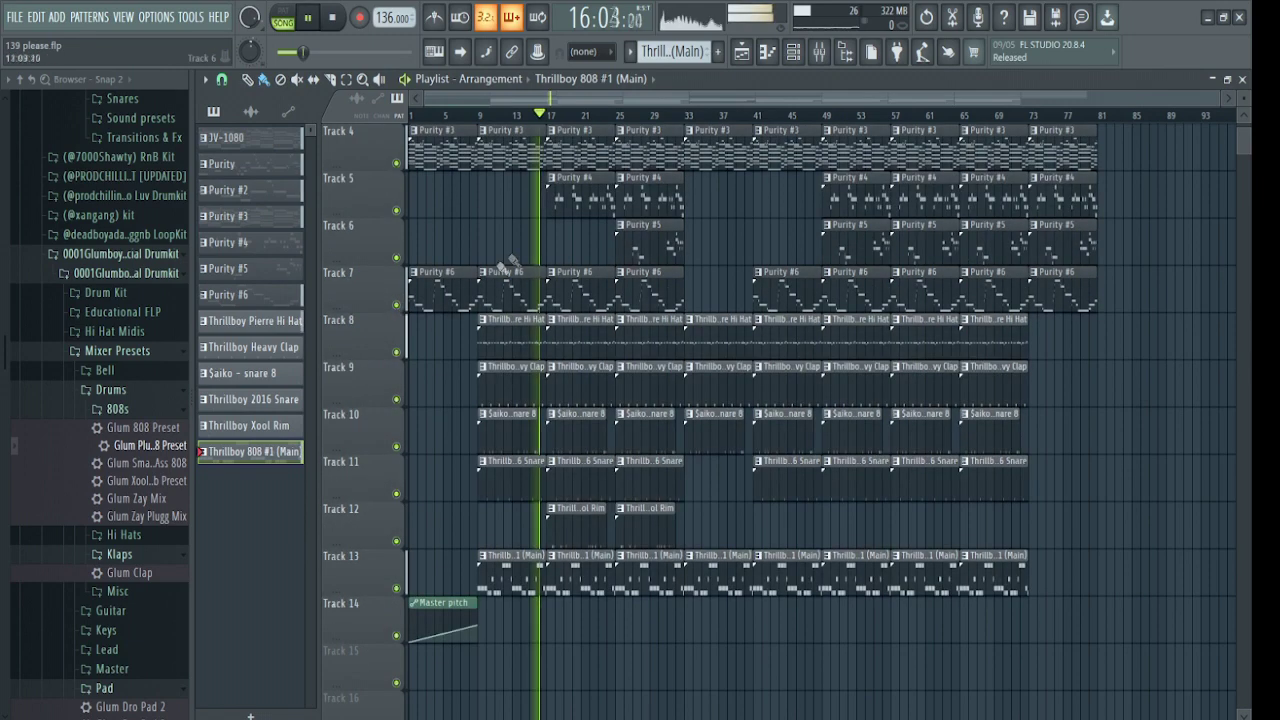
# Play the full arrangement from bar 25, save the project during playback, and stop.
pyautogui.click(627, 118)
pyautogui.press('space')
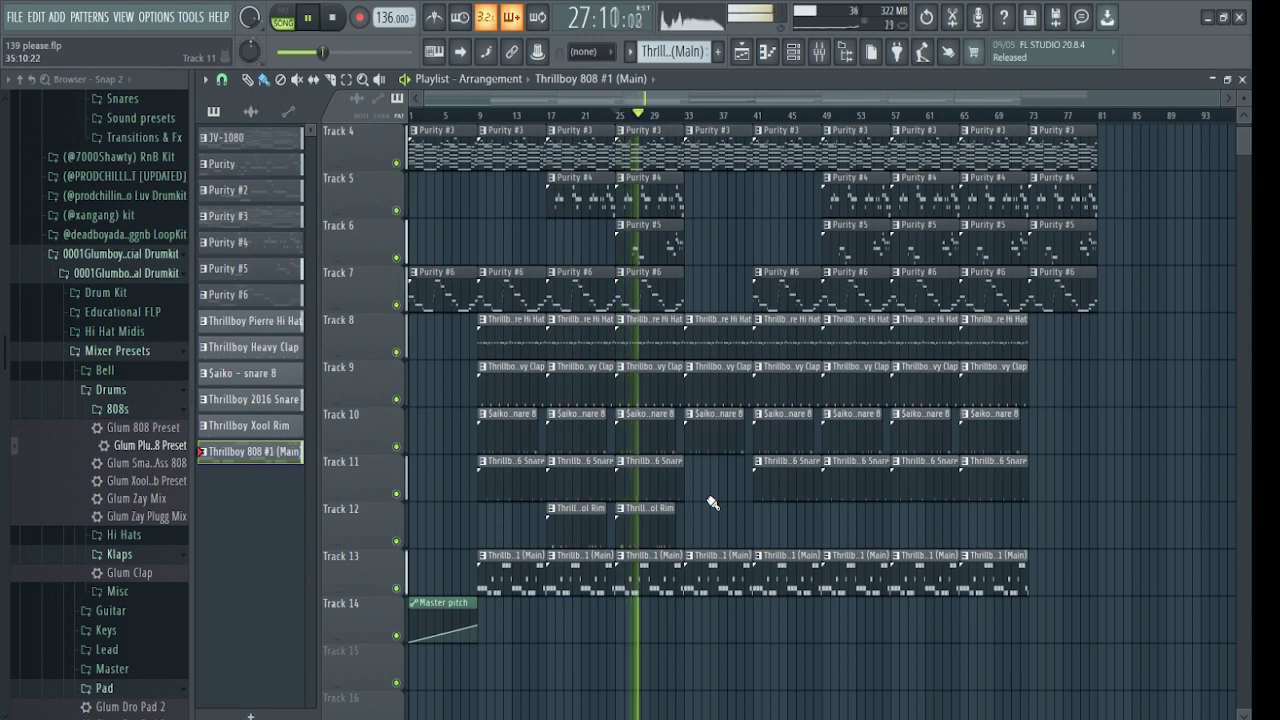
pyautogui.hotkey('ctrl', 's')
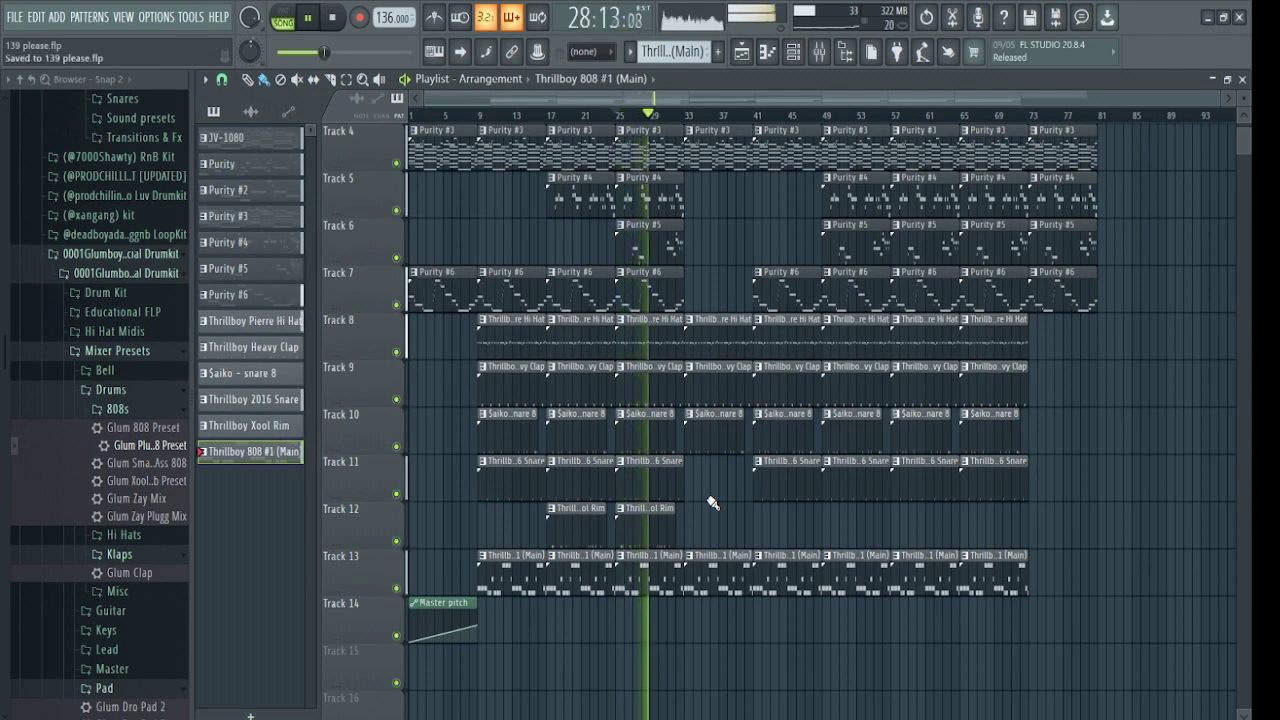
pyautogui.scroll(3, 708, 500)
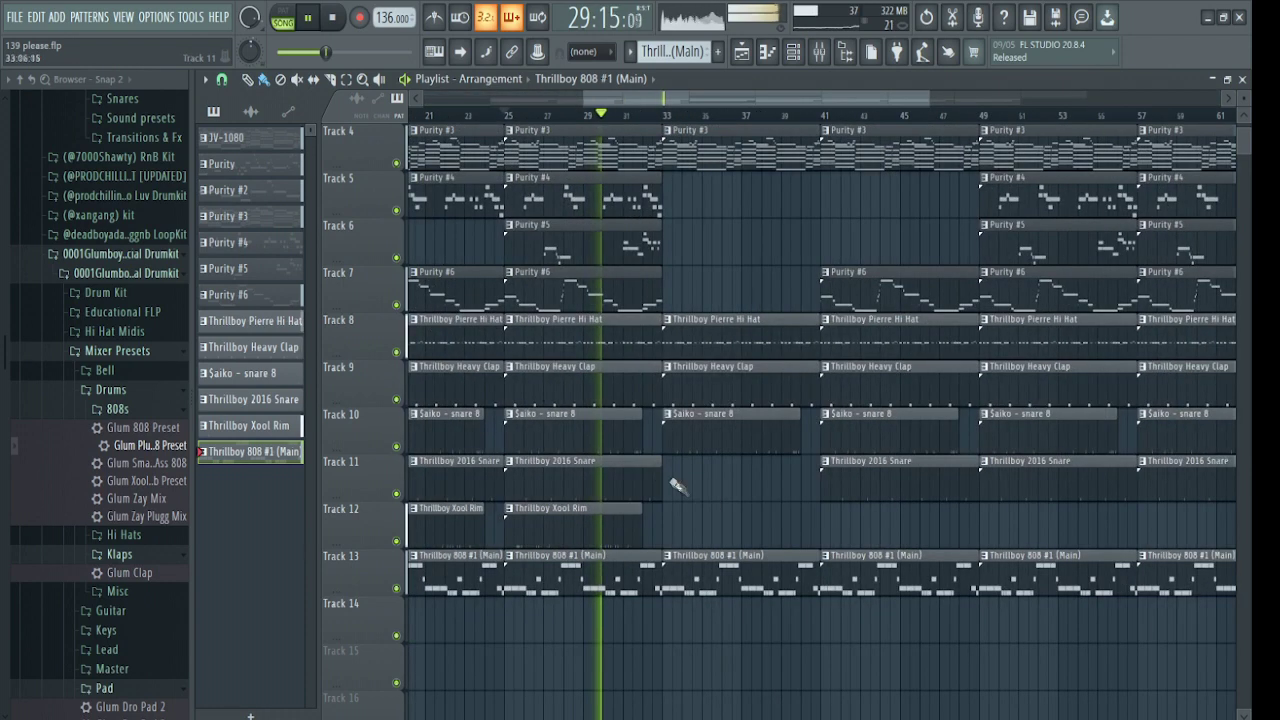
pyautogui.scroll(-3, 720, 495)
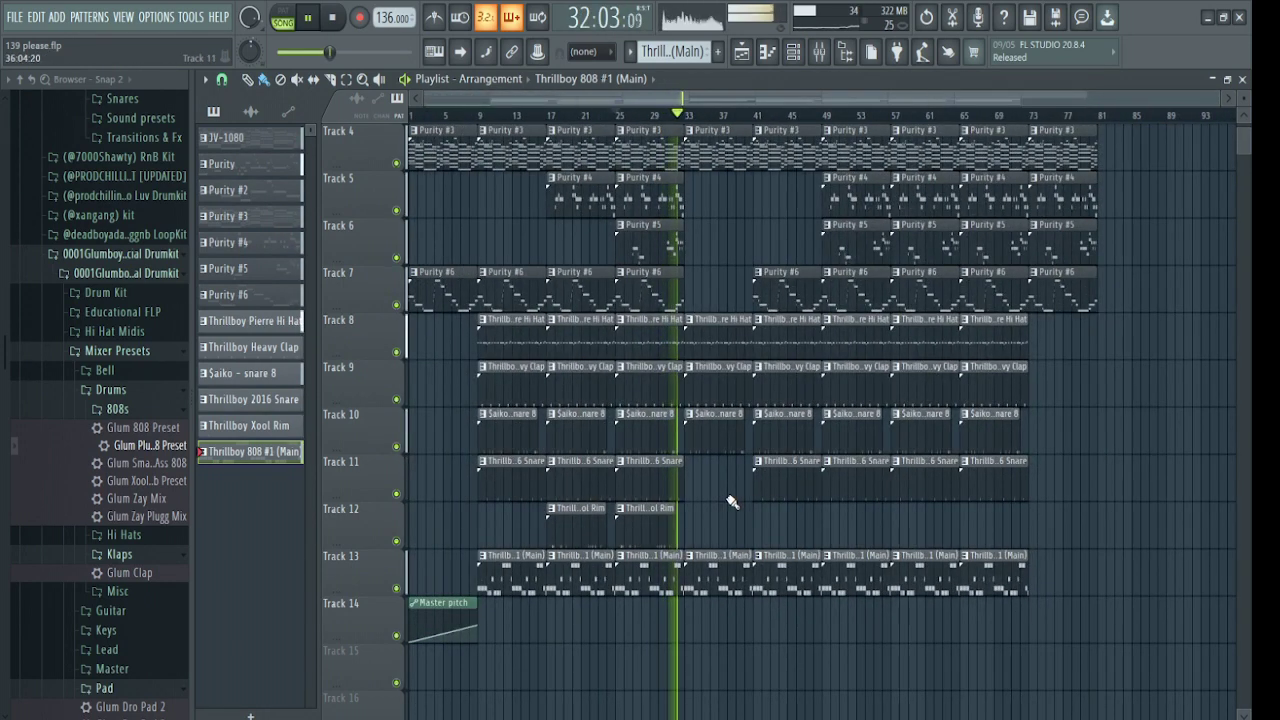
pyautogui.press('space')
# Bring up the channel rack and inspect the presets loaded in the JV-1080 and first Purity instruments, closing each one.
pyautogui.press('F6')
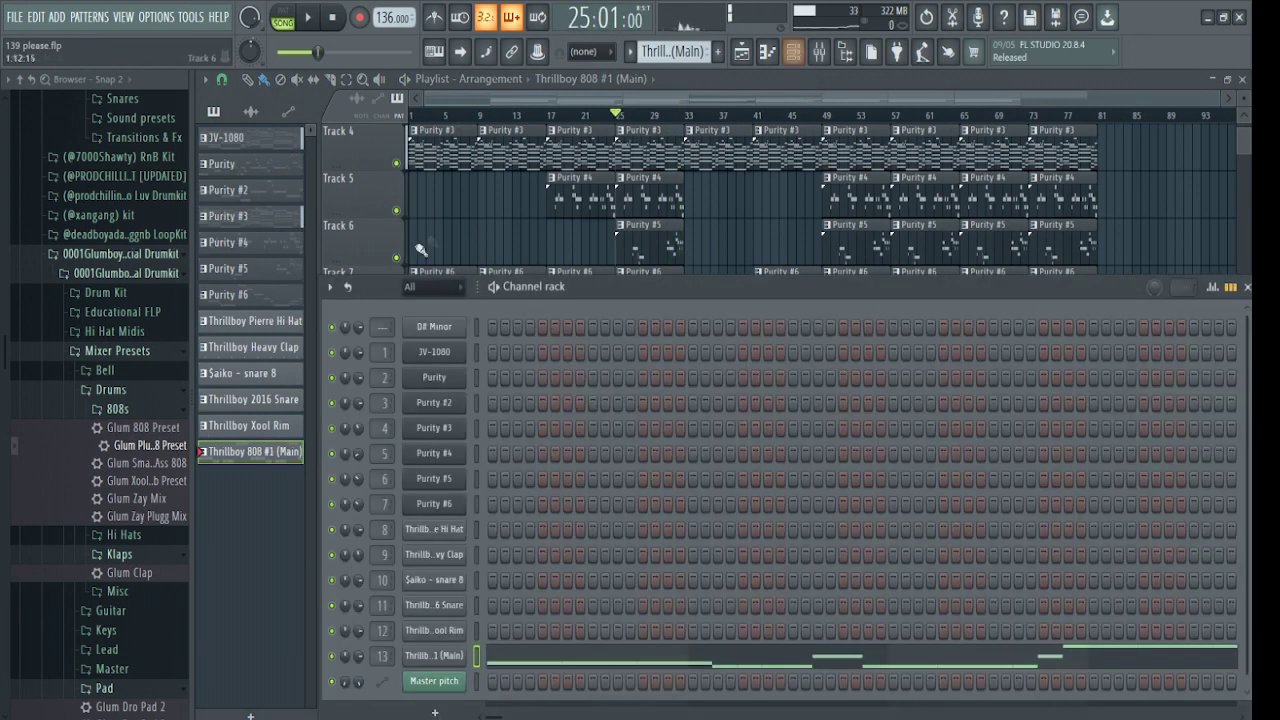
pyautogui.moveTo(621, 291); pyautogui.dragTo(614, 192)
pyautogui.click(442, 249)
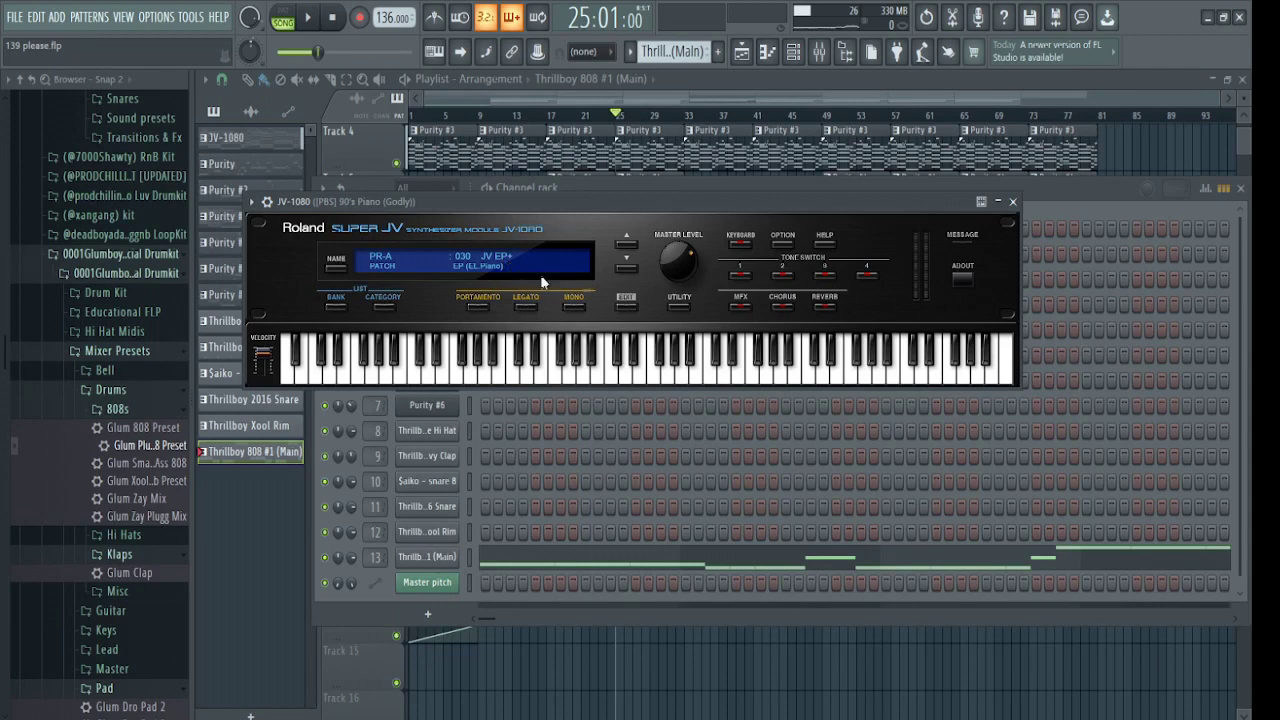
pyautogui.click(1013, 202)
pyautogui.click(446, 278)
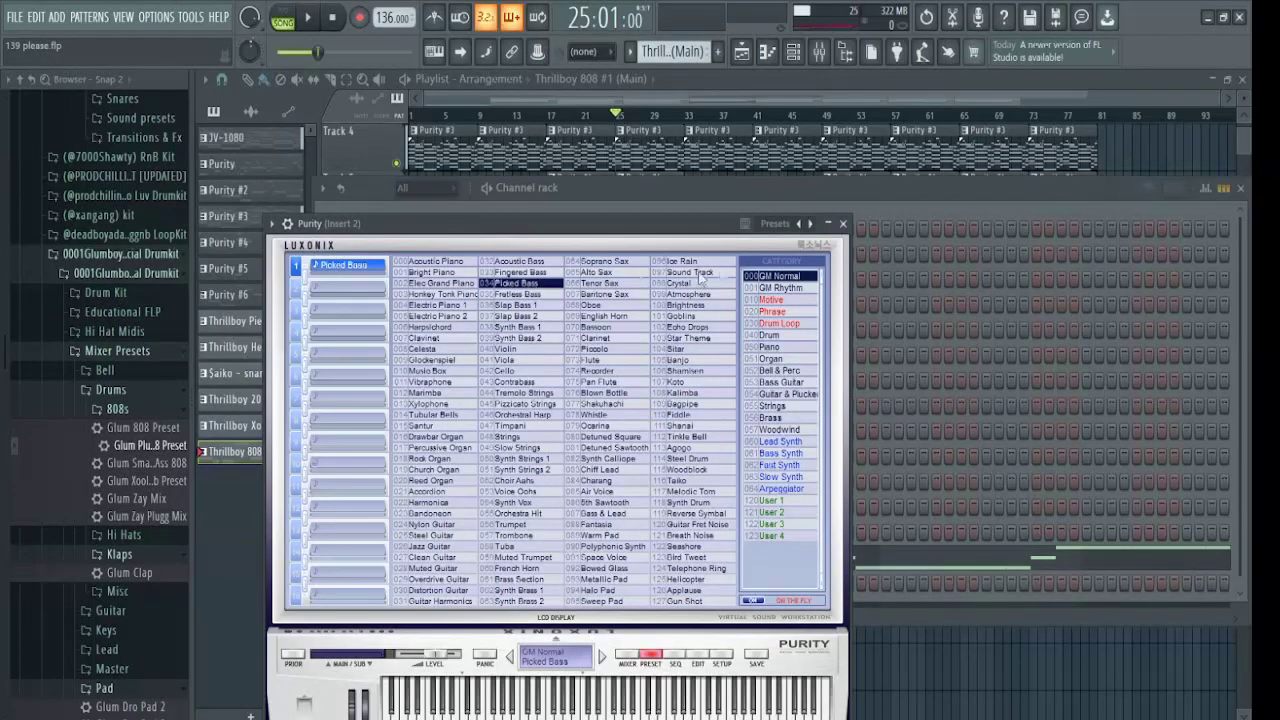
pyautogui.click(844, 226)
# Inspect the presets loaded in the Purity #2, Purity #3 and Purity #4 channels, closing each instrument after viewing.
pyautogui.click(433, 304)
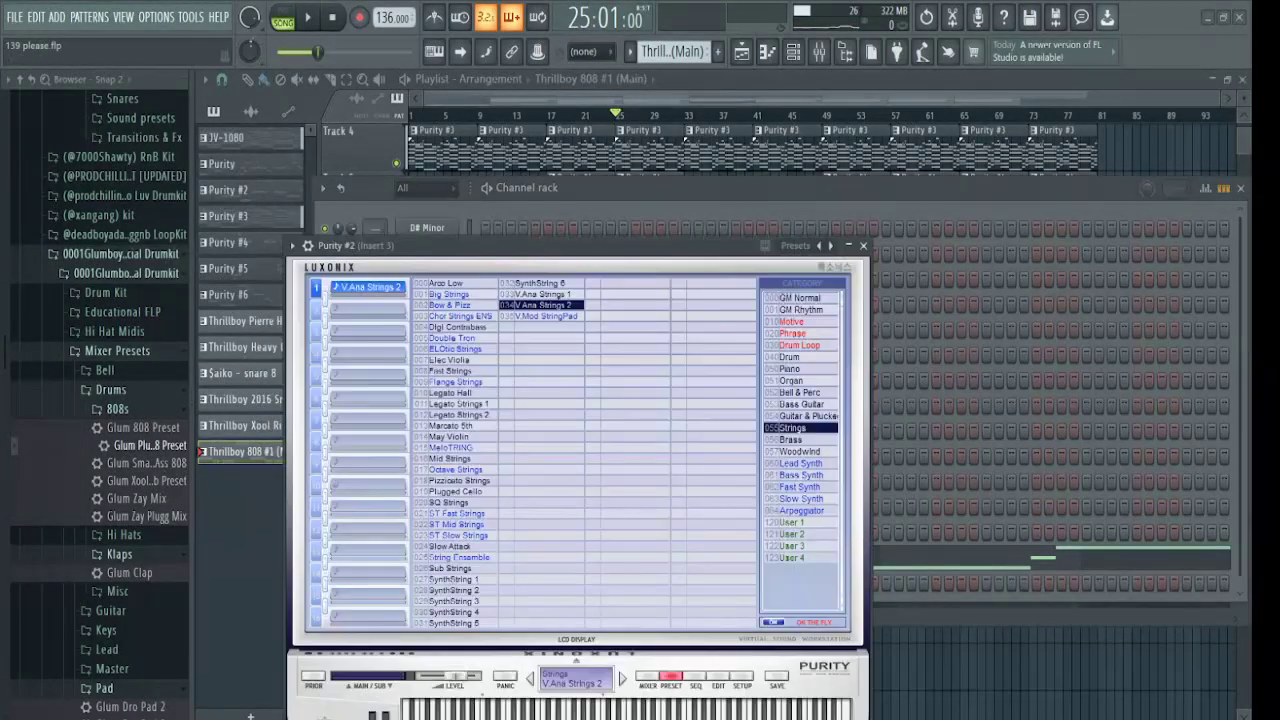
pyautogui.click(863, 245)
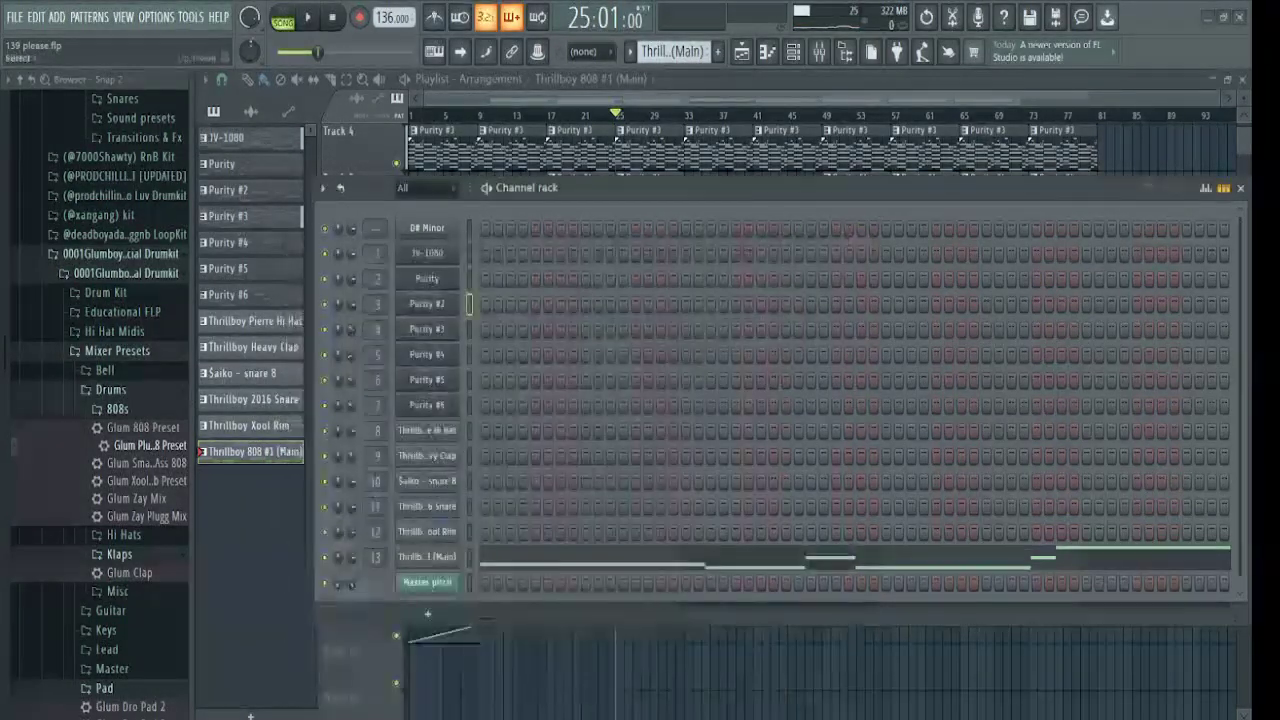
pyautogui.click(422, 335)
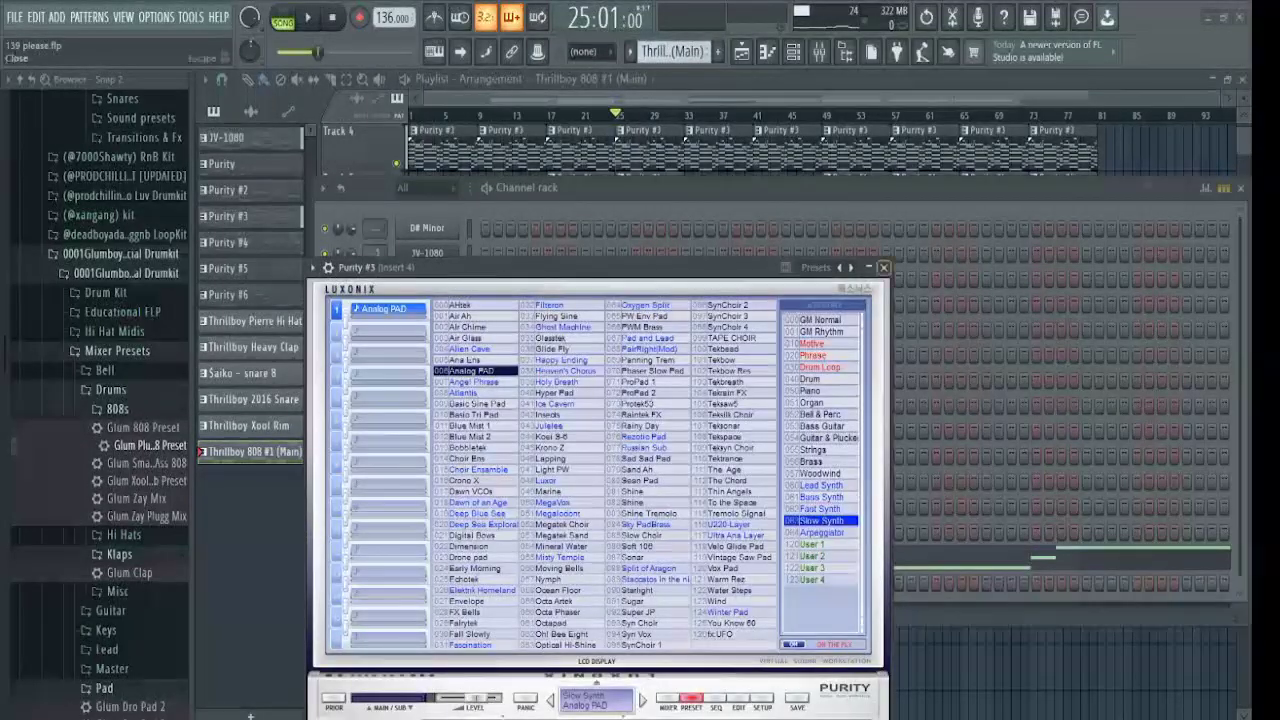
pyautogui.click(883, 267)
pyautogui.click(425, 366)
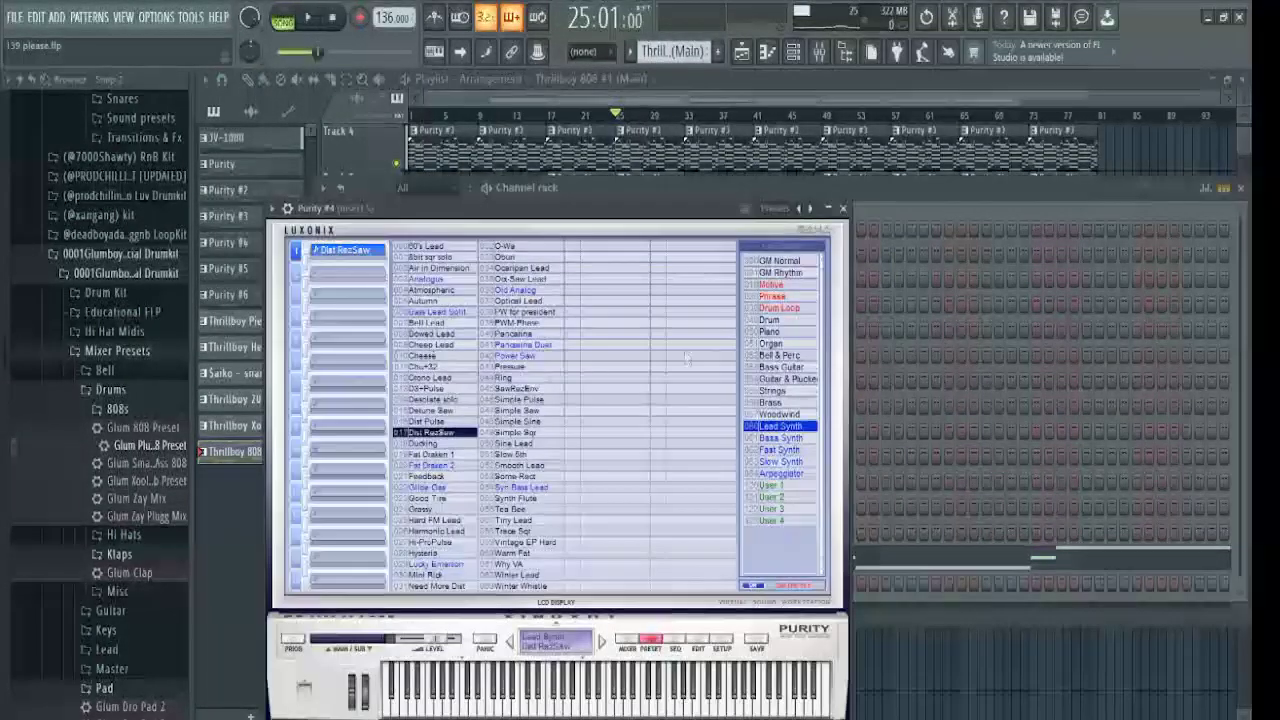
pyautogui.click(843, 208)
# Inspect the presets loaded in the Purity #5 and Purity #6 channels and return to the full playlist.
pyautogui.click(430, 397)
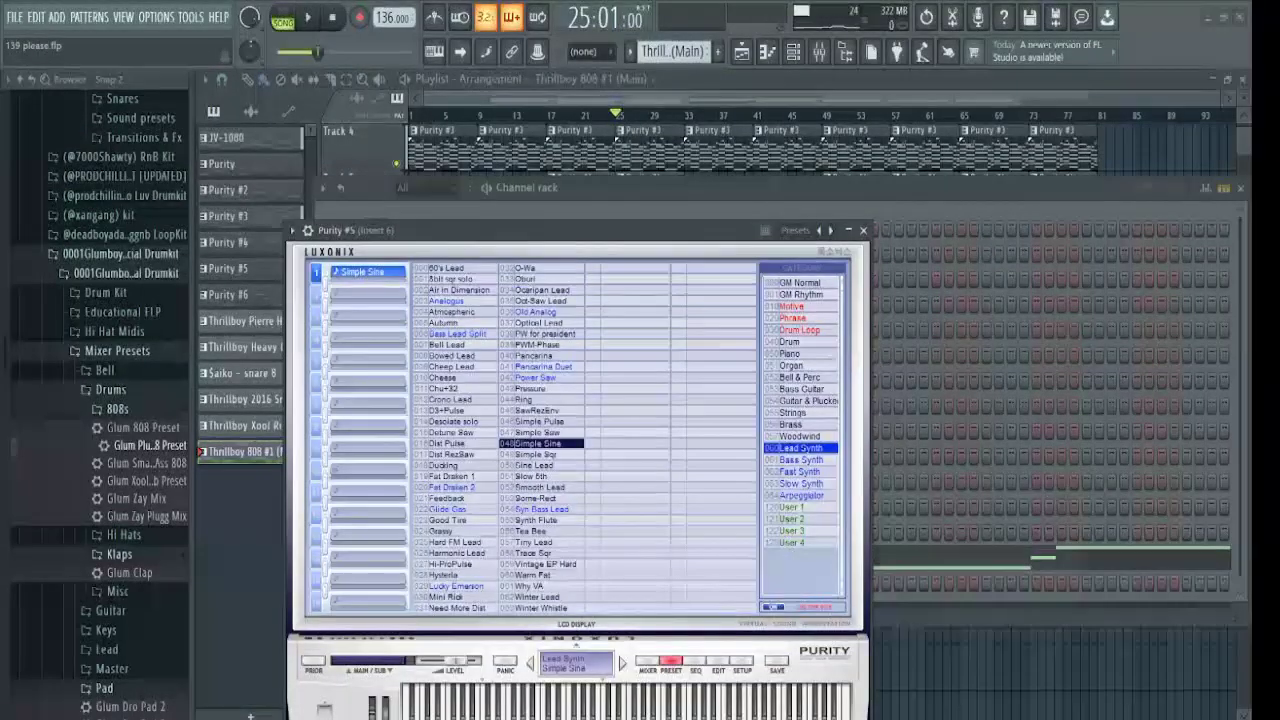
pyautogui.click(863, 230)
pyautogui.click(424, 406)
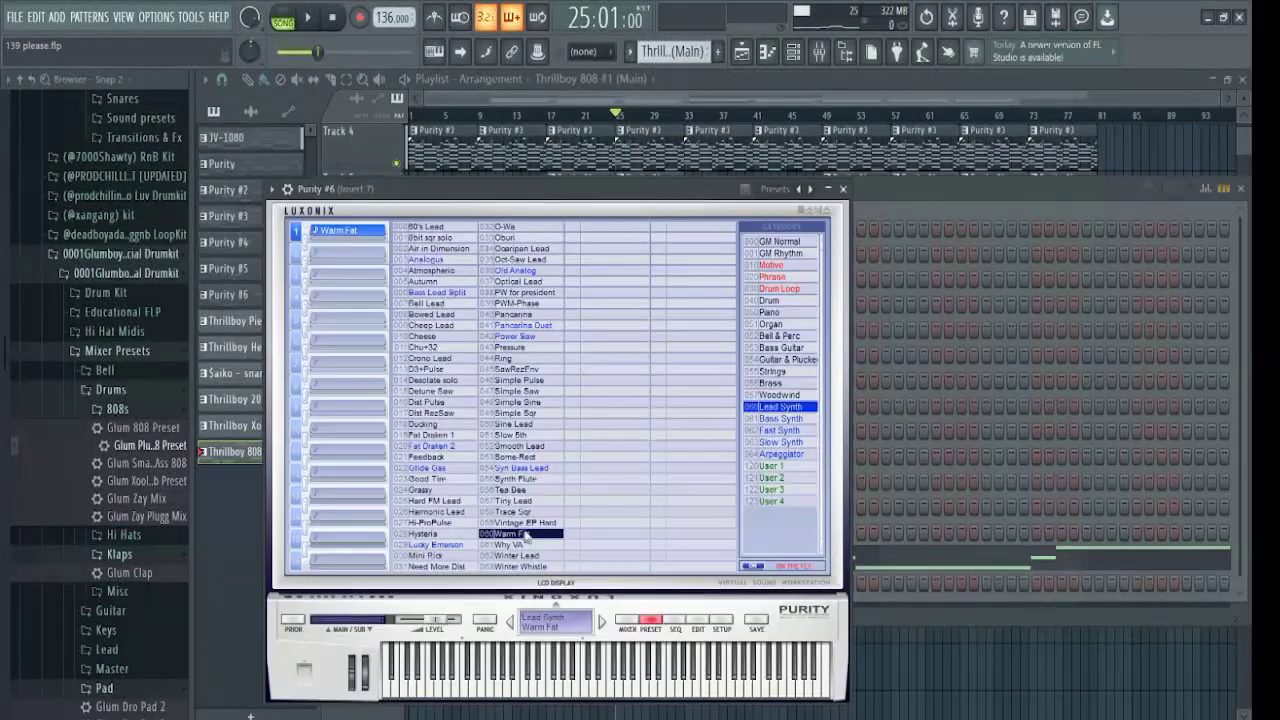
pyautogui.click(843, 189)
pyautogui.click(1147, 155)
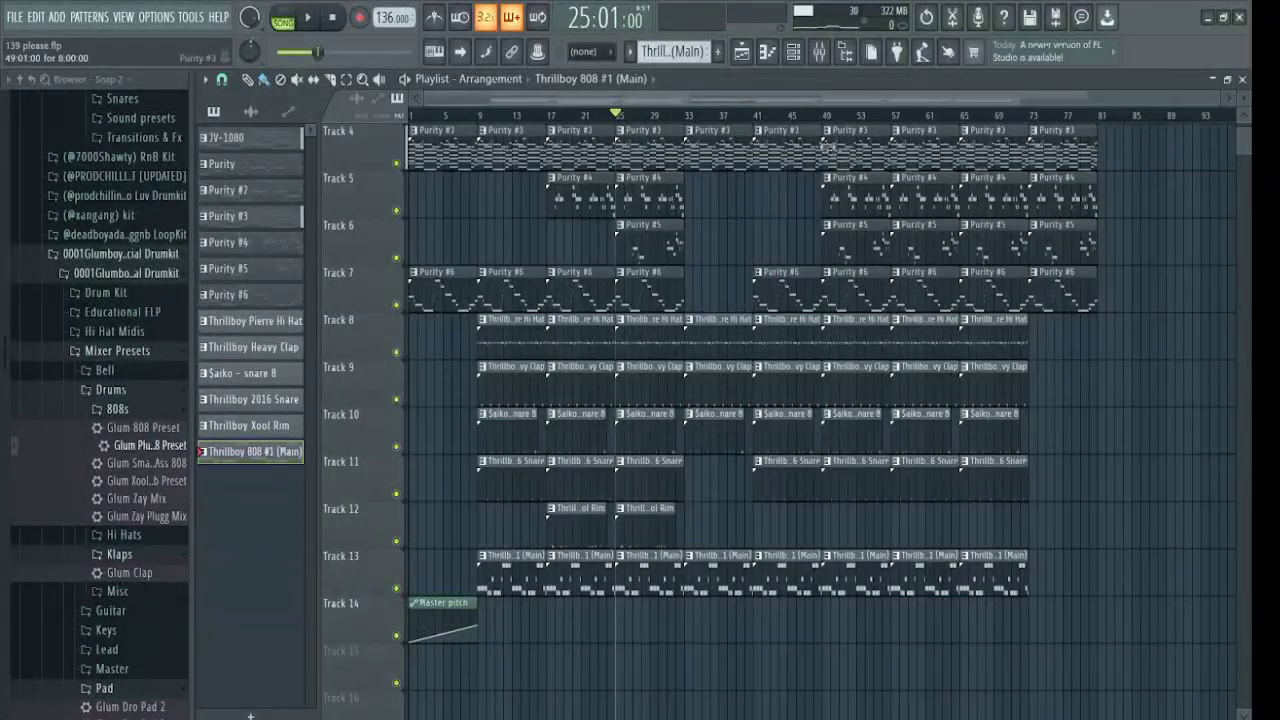